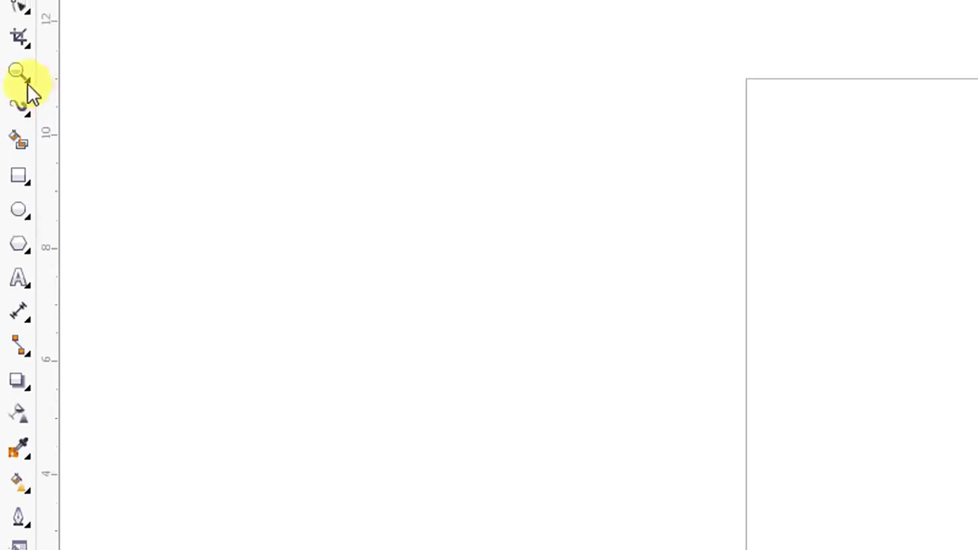
Draw an S-shaped stroke on the page with the Artistic Media tool in Preset mode, using the stroke tapered at both ends.
{"action": "left_click", "coordinate": [29, 97]}
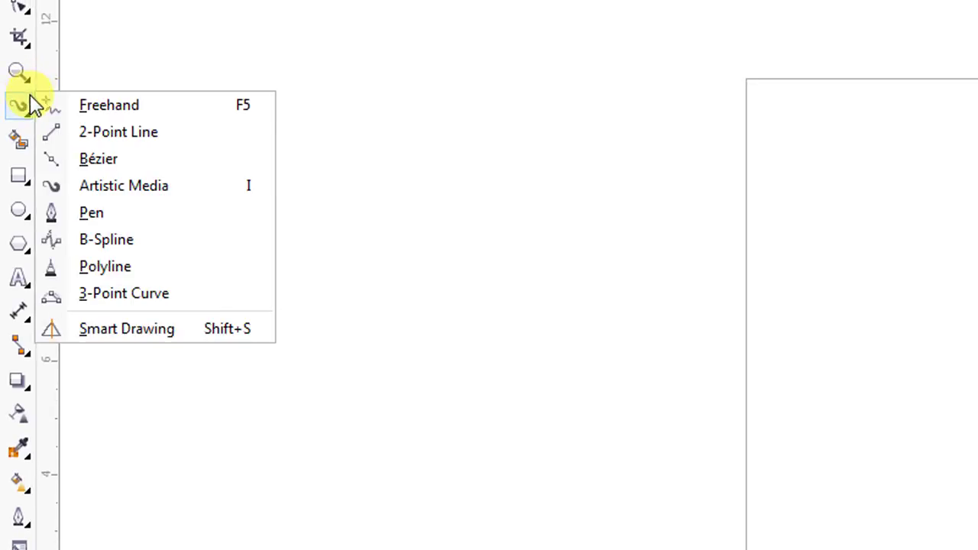
{"action": "left_click", "coordinate": [158, 189]}
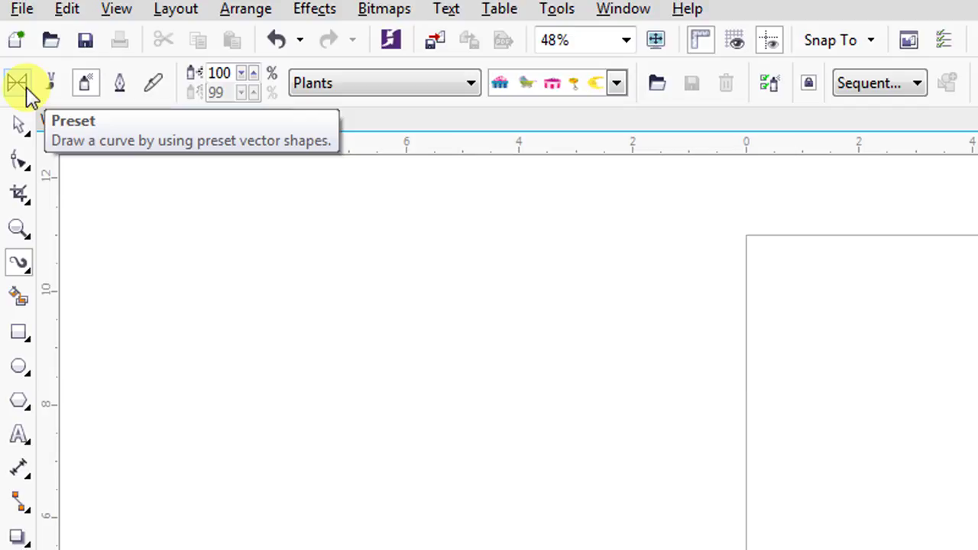
{"action": "left_click", "coordinate": [22, 84]}
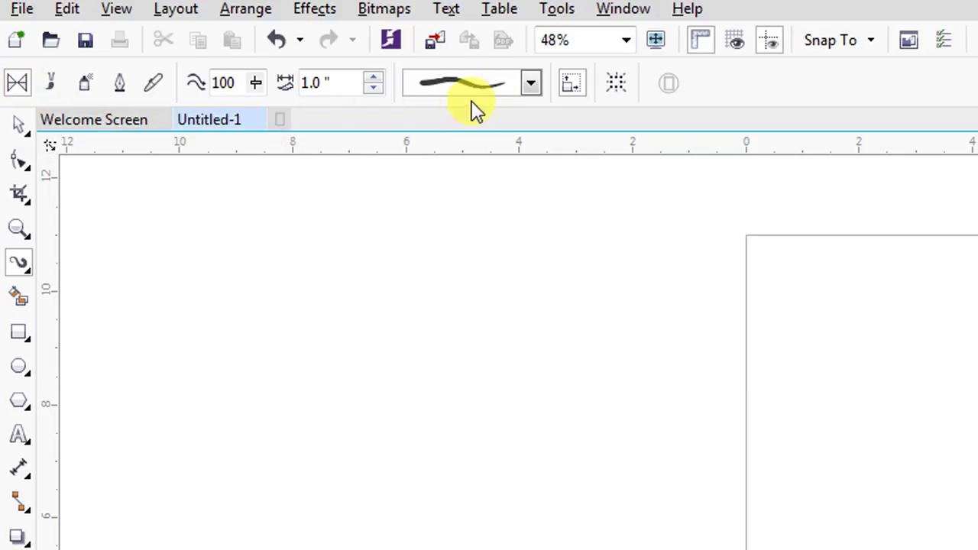
{"action": "left_click", "coordinate": [533, 85]}
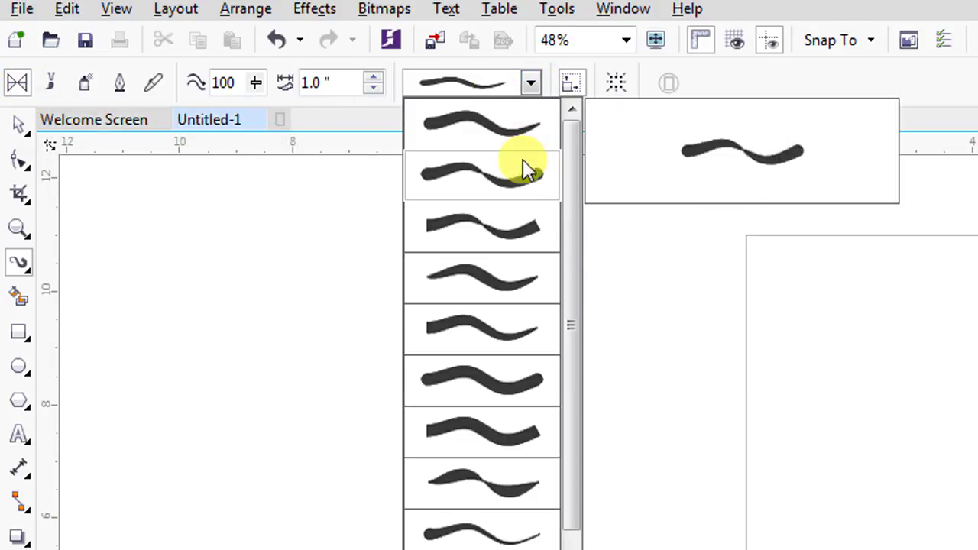
{"action": "left_click", "coordinate": [496, 279]}
{"action": "mouse_move", "coordinate": [829, 317]}
{"action": "left_mouse_down"}
{"action": "mouse_move", "coordinate": [622, 535]}
{"action": "mouse_move", "coordinate": [569, 477]}
{"action": "left_mouse_up"}
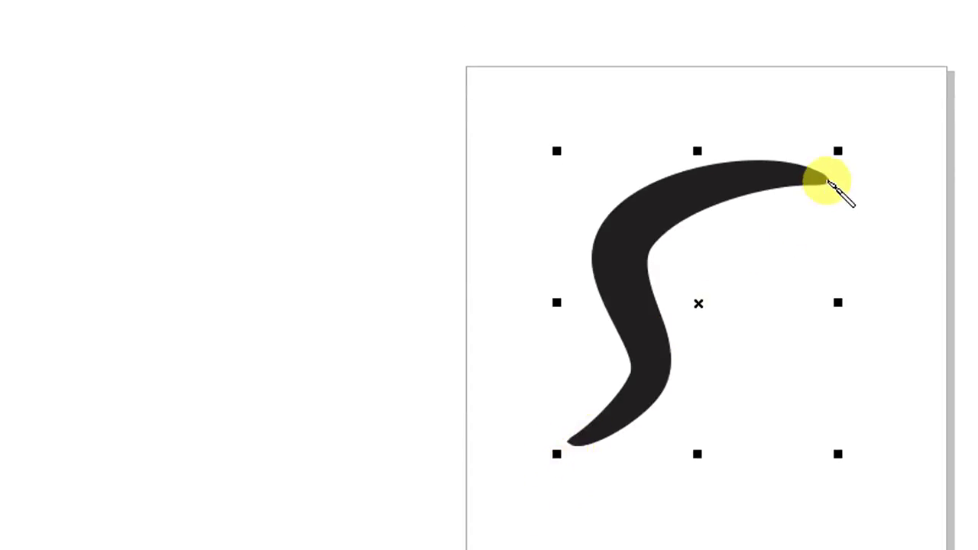
Restyle the S-shaped stroke with the round-headed thin taper preset, and finally with the preset that has flared square ends and a narrow middle.
{"action": "left_click", "coordinate": [253, 46]}
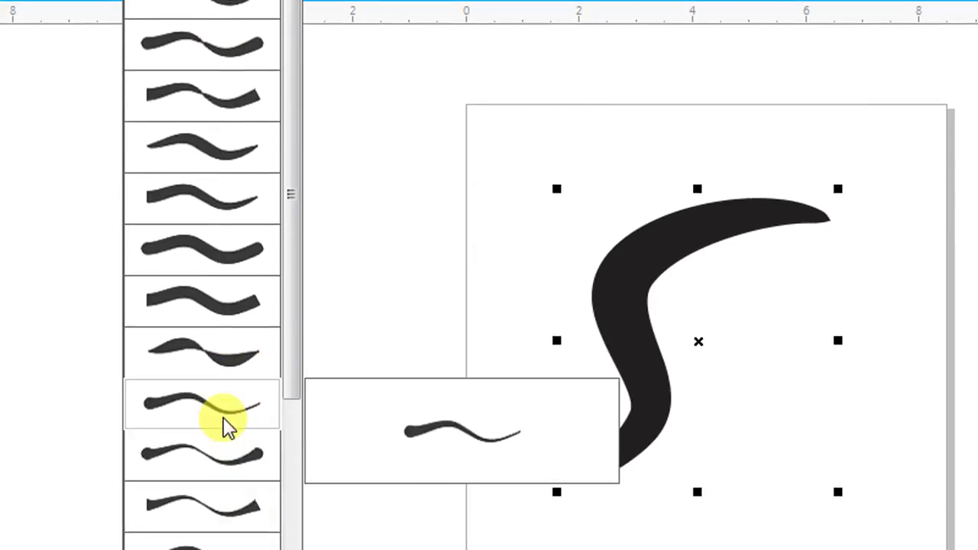
{"action": "left_click", "coordinate": [228, 426]}
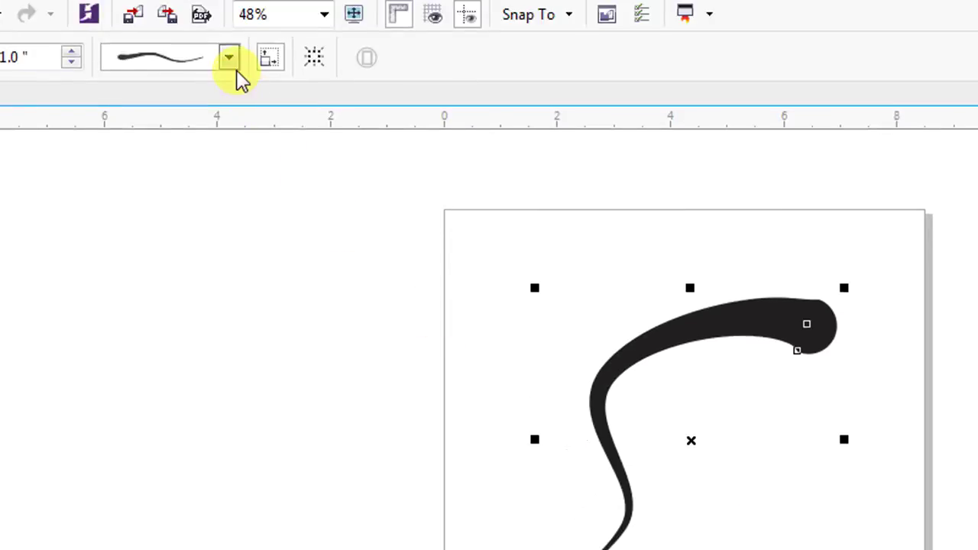
{"action": "left_click", "coordinate": [233, 64]}
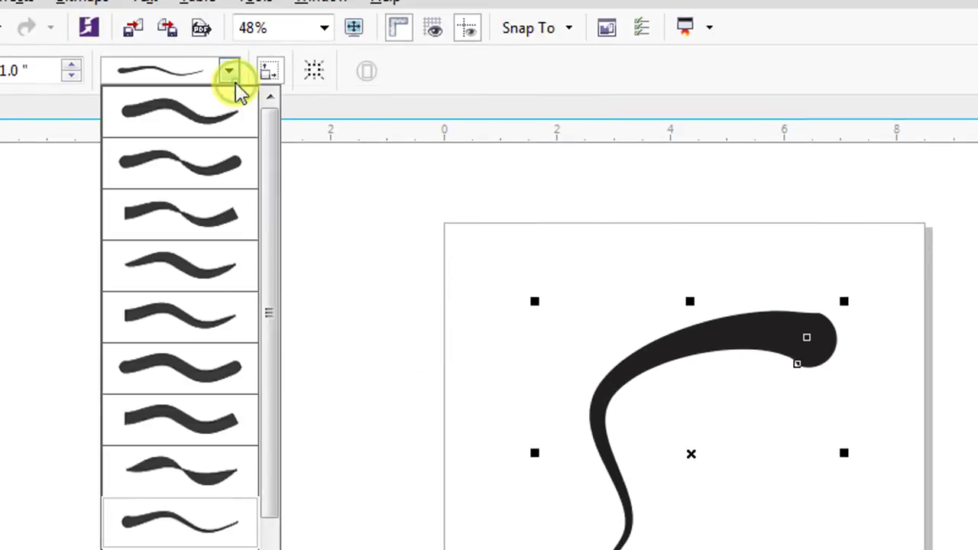
{"action": "left_click", "coordinate": [172, 458]}
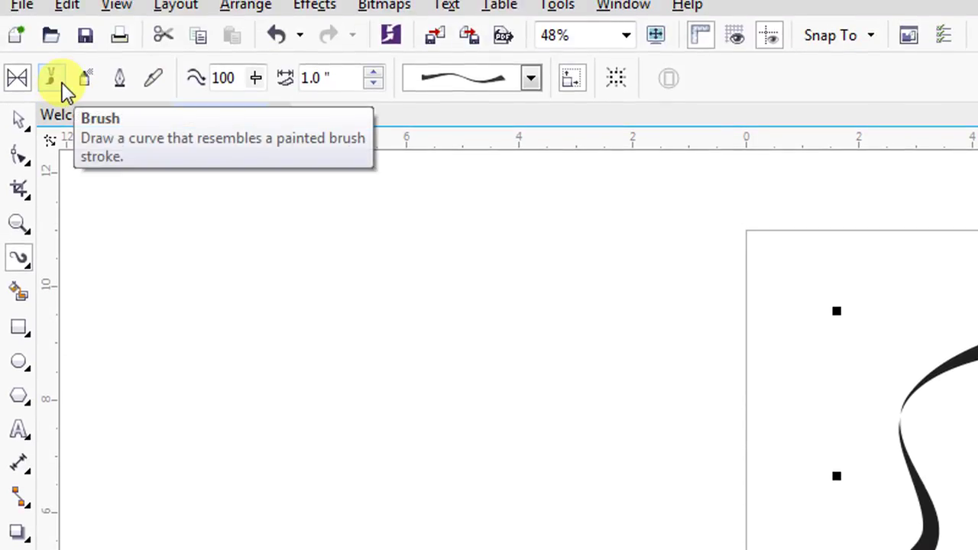
Switch Artistic Media to Brush mode and paint several strokes across the page with the scattered shard brush from the Texture category.
{"action": "left_click", "coordinate": [59, 82]}
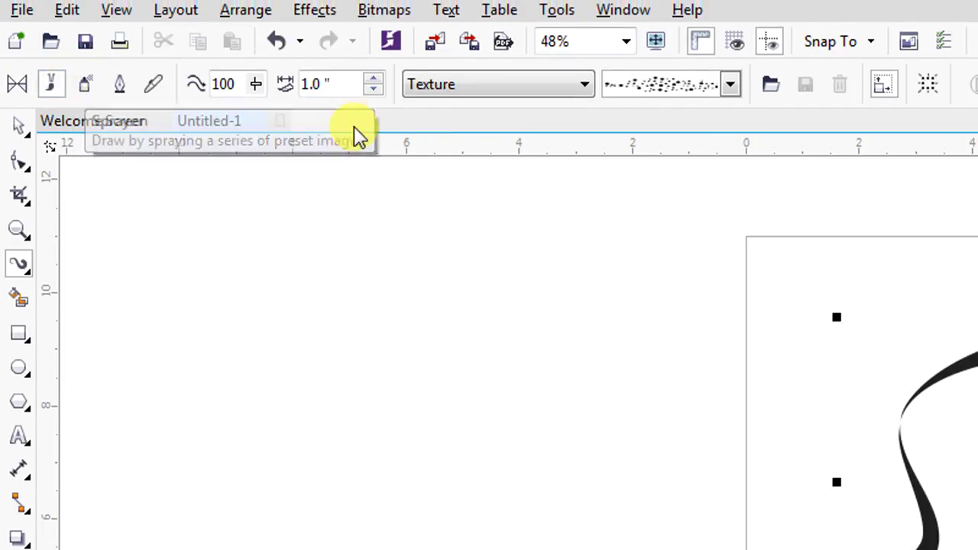
{"action": "left_click", "coordinate": [718, 91]}
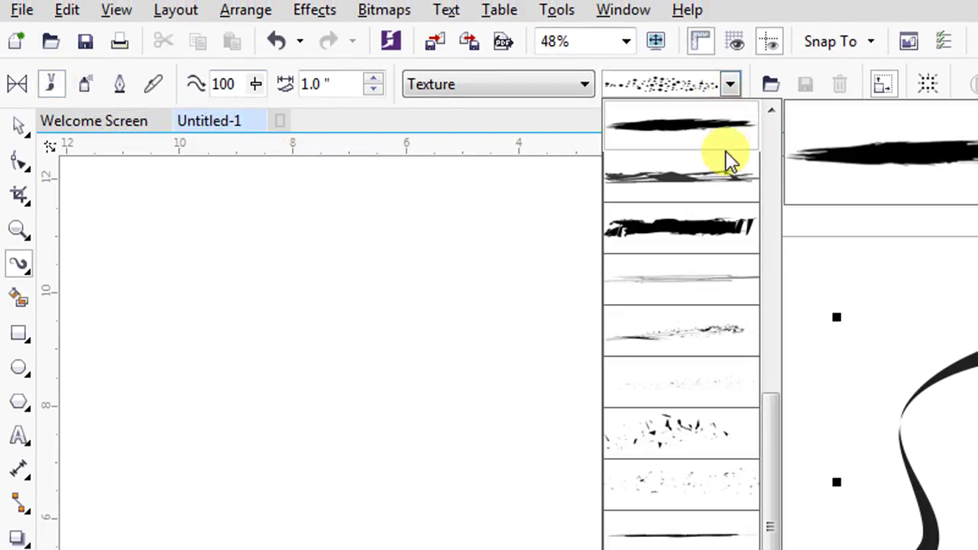
{"action": "left_click", "coordinate": [722, 427]}
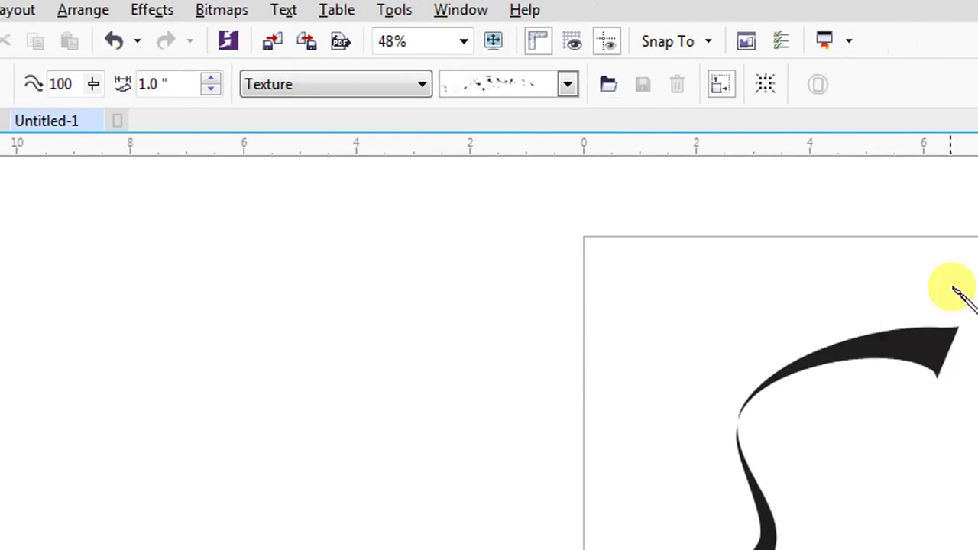
{"action": "left_click_drag", "start_coordinate": [952, 285], "coordinate": [720, 465]}
{"action": "left_click_drag", "start_coordinate": [624, 417], "coordinate": [738, 524]}
{"action": "mouse_move", "coordinate": [836, 310]}
{"action": "left_mouse_down"}
{"action": "mouse_move", "coordinate": [832, 392]}
{"action": "mouse_move", "coordinate": [578, 475]}
{"action": "left_mouse_up"}
{"action": "left_click_drag", "start_coordinate": [543, 182], "coordinate": [720, 212]}
{"action": "mouse_move", "coordinate": [694, 32]}
{"action": "left_mouse_down"}
{"action": "mouse_move", "coordinate": [543, 253]}
{"action": "mouse_move", "coordinate": [582, 161]}
{"action": "left_mouse_up"}
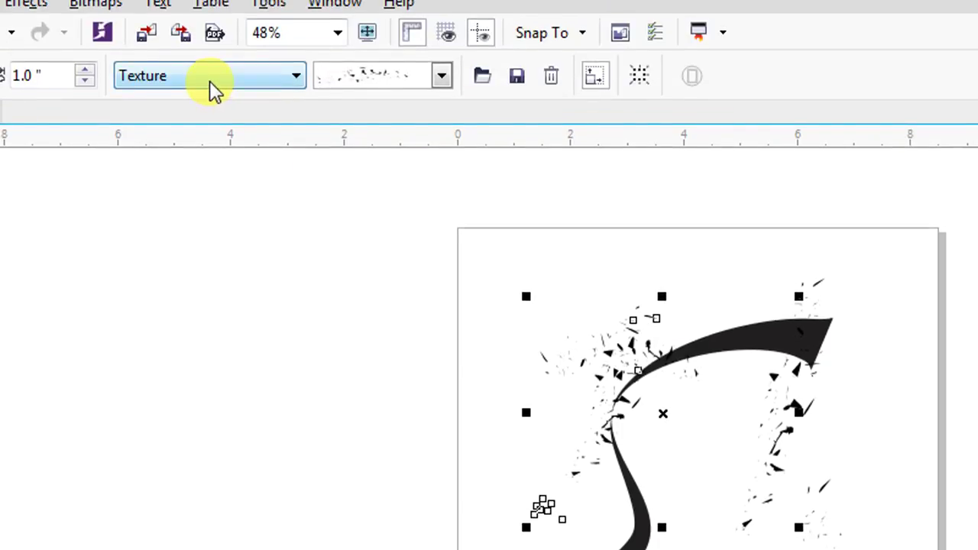
Choose the crosshatched brush from the Artistic category and paint two long curved strokes outside the page, beside its left edge.
{"action": "left_click", "coordinate": [211, 79]}
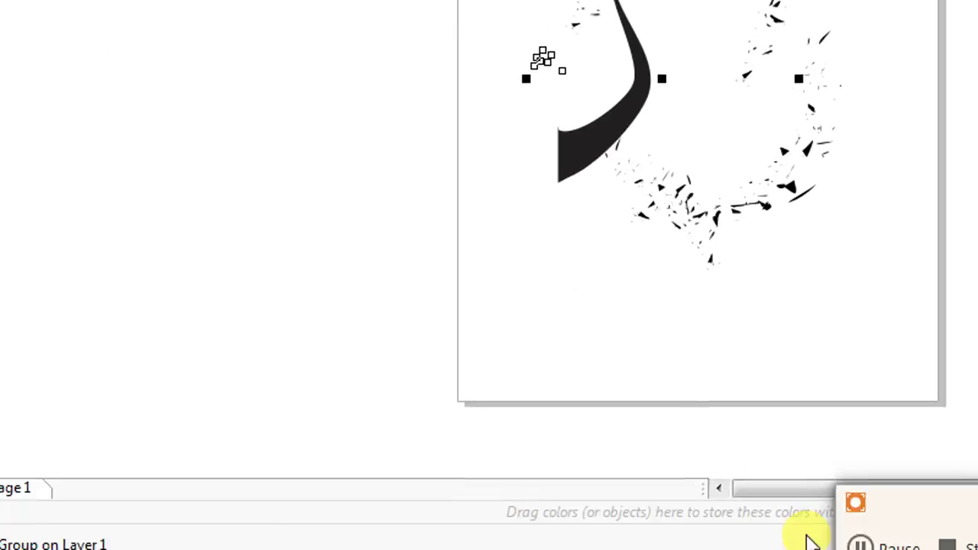
{"action": "left_click", "coordinate": [845, 487]}
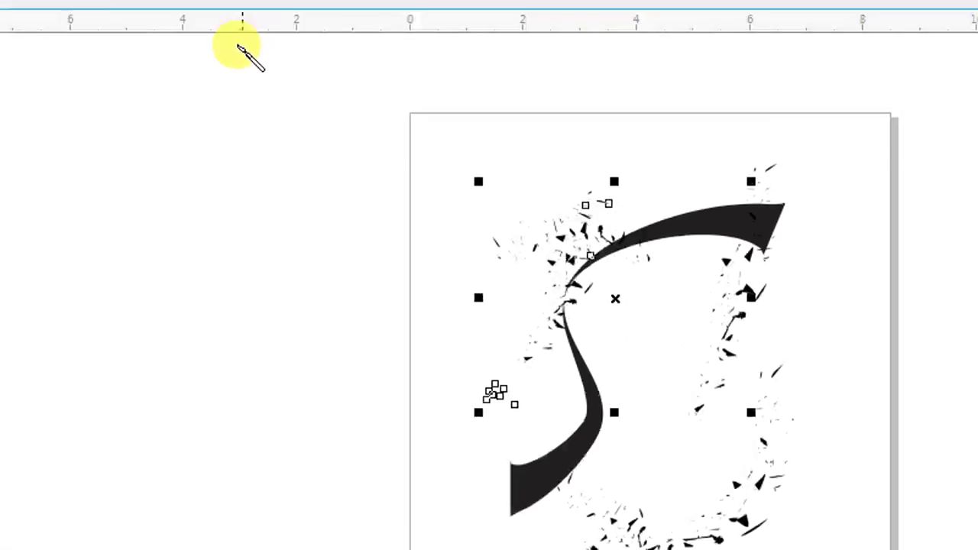
{"action": "left_click", "coordinate": [203, 79]}
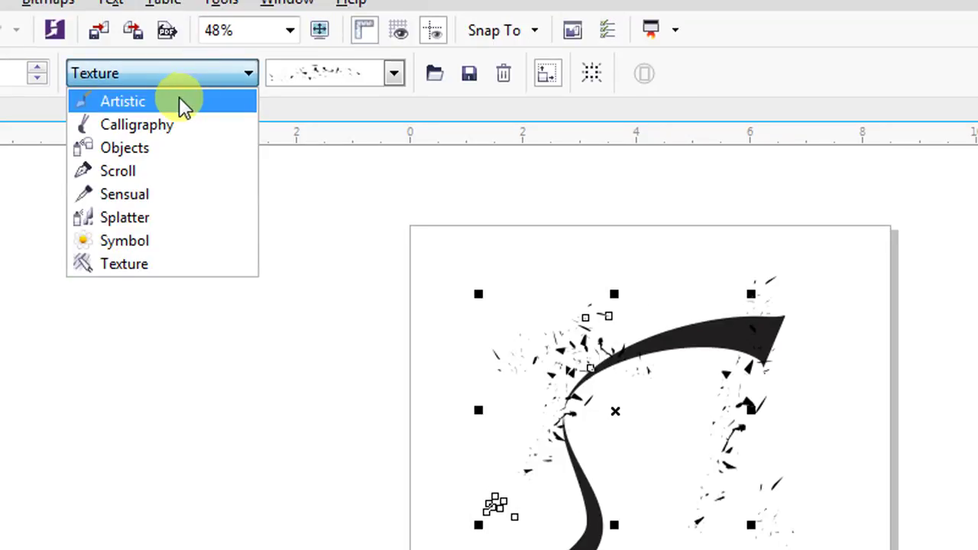
{"action": "left_click", "coordinate": [182, 102]}
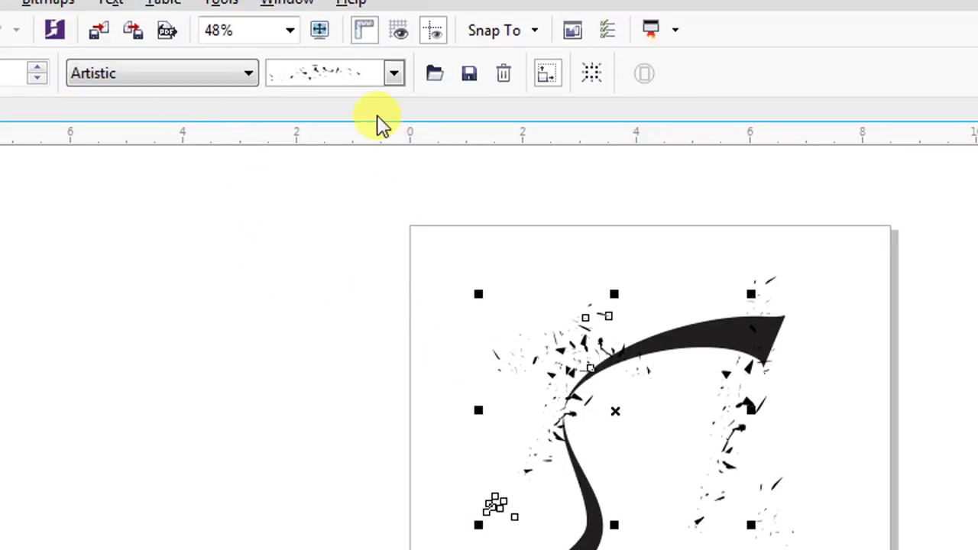
{"action": "left_click", "coordinate": [395, 74]}
{"action": "left_click", "coordinate": [349, 214]}
{"action": "mouse_move", "coordinate": [374, 233]}
{"action": "left_mouse_down"}
{"action": "mouse_move", "coordinate": [203, 490]}
{"action": "mouse_move", "coordinate": [172, 497]}
{"action": "left_mouse_up"}
{"action": "left_click_drag", "start_coordinate": [398, 265], "coordinate": [303, 525]}
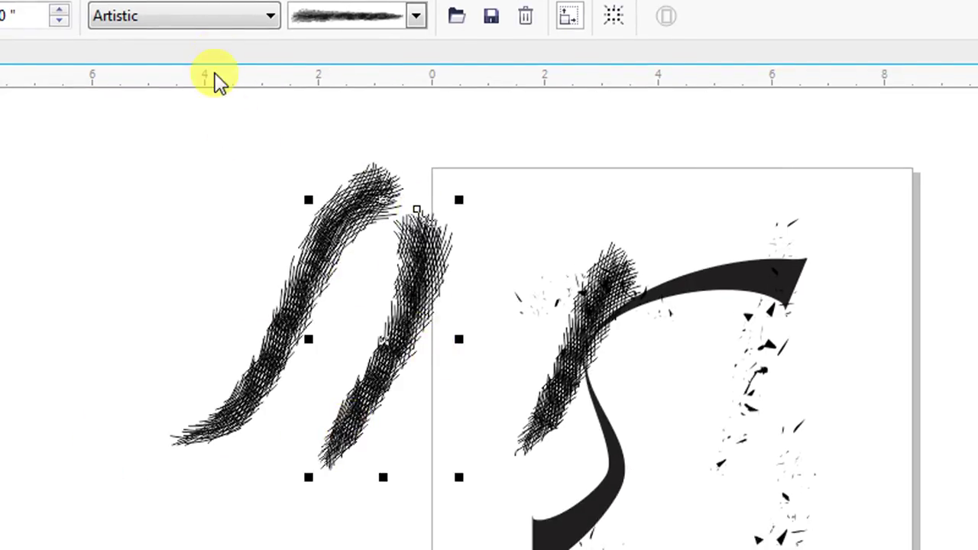
Choose the thin branching feather brush from the Calligraphy category and paint a long curve down the page's right side.
{"action": "left_click", "coordinate": [219, 15]}
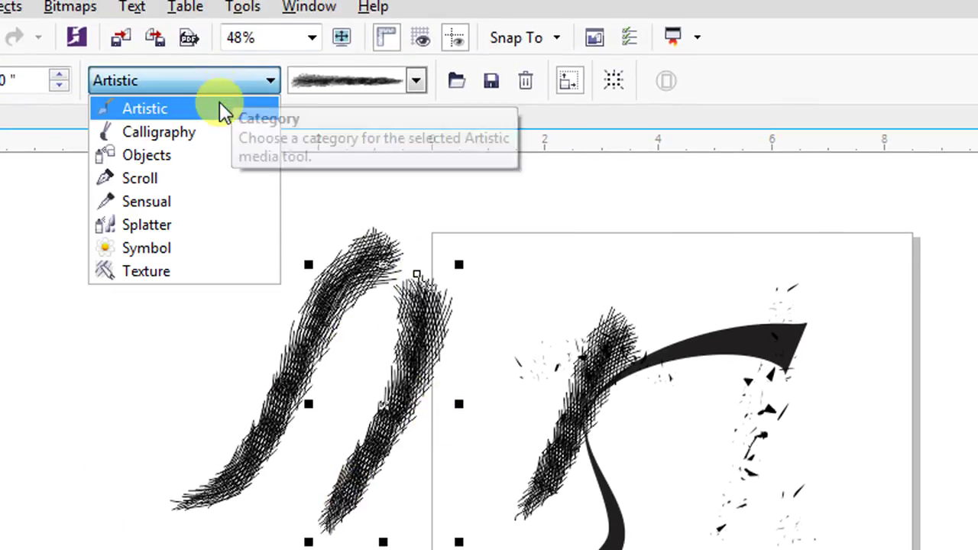
{"action": "left_click", "coordinate": [211, 132]}
{"action": "left_click", "coordinate": [340, 84]}
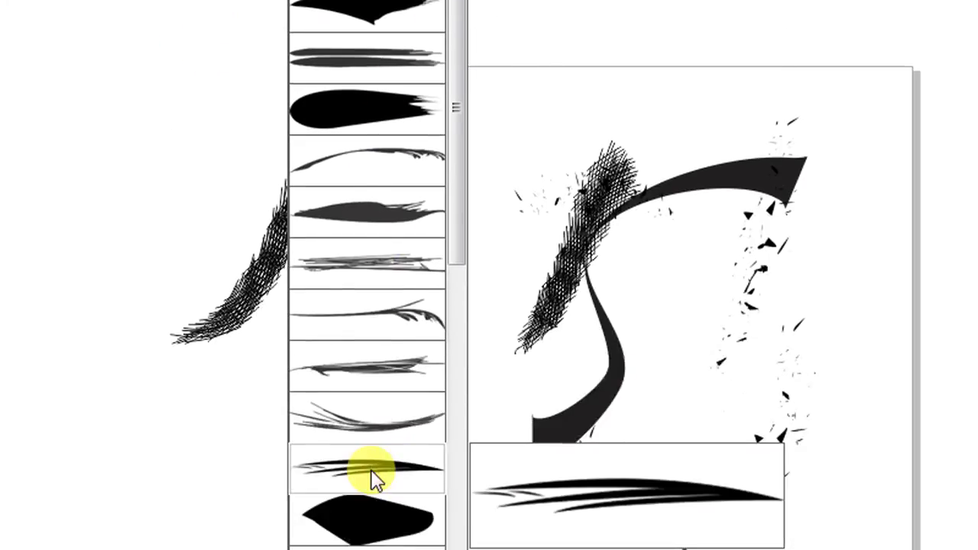
{"action": "left_click", "coordinate": [397, 310]}
{"action": "mouse_move", "coordinate": [683, 81]}
{"action": "left_mouse_down"}
{"action": "mouse_move", "coordinate": [832, 79]}
{"action": "mouse_move", "coordinate": [906, 433]}
{"action": "mouse_move", "coordinate": [884, 456]}
{"action": "left_mouse_up"}
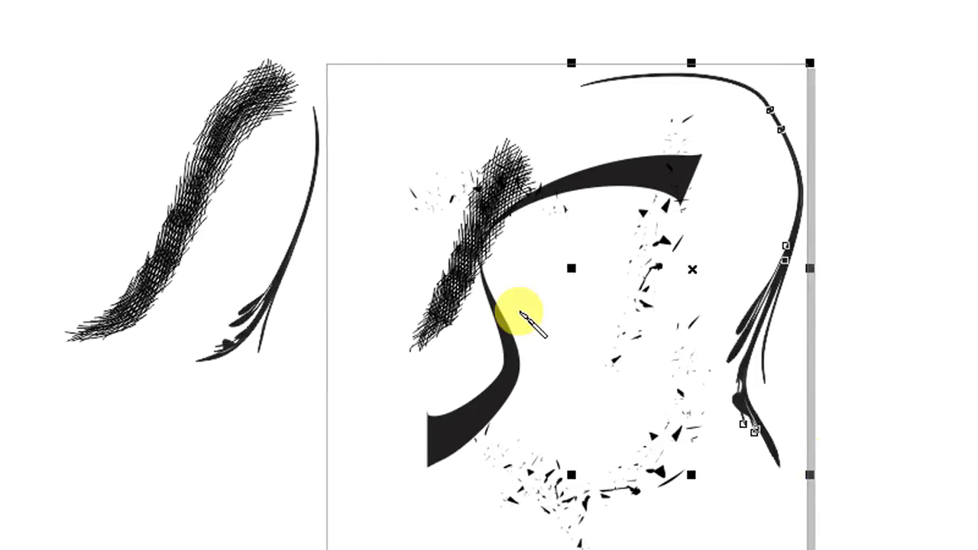
Paint a diagonal feather-brush stroke outside the page, to the upper left of the long crosshatched stroke.
{"action": "left_click", "coordinate": [148, 86]}
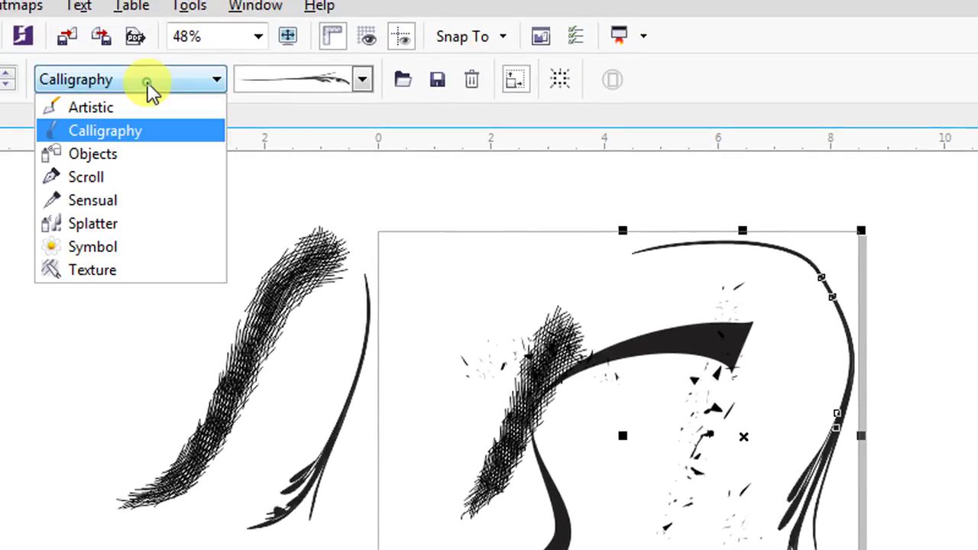
{"action": "left_click", "coordinate": [122, 153]}
{"action": "mouse_move", "coordinate": [246, 222]}
{"action": "left_mouse_down"}
{"action": "mouse_move", "coordinate": [79, 372]}
{"action": "mouse_move", "coordinate": [69, 360]}
{"action": "left_mouse_up"}
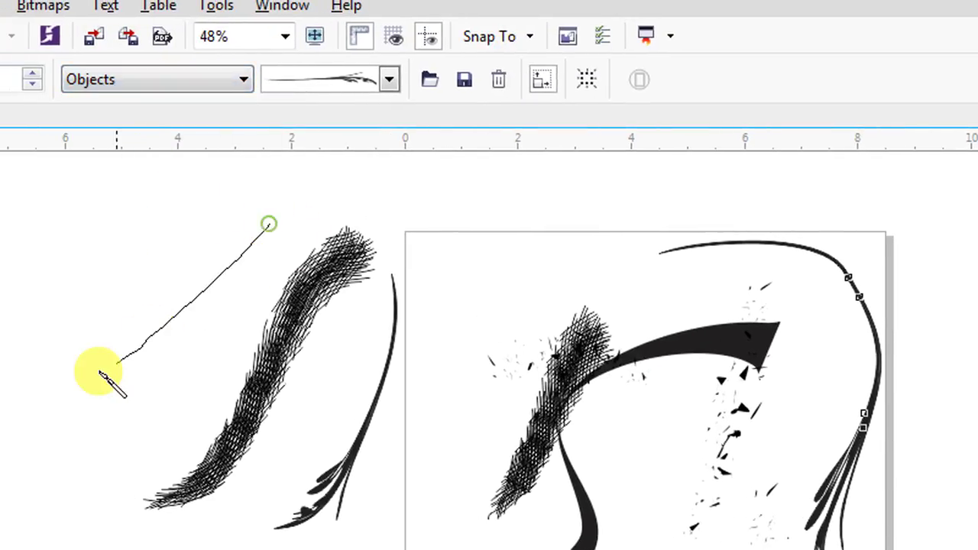
Apply the grey stones brush from the Objects category to the diagonal stroke and paint a vertical stones stroke inside the page's left edge.
{"action": "left_click", "coordinate": [442, 80]}
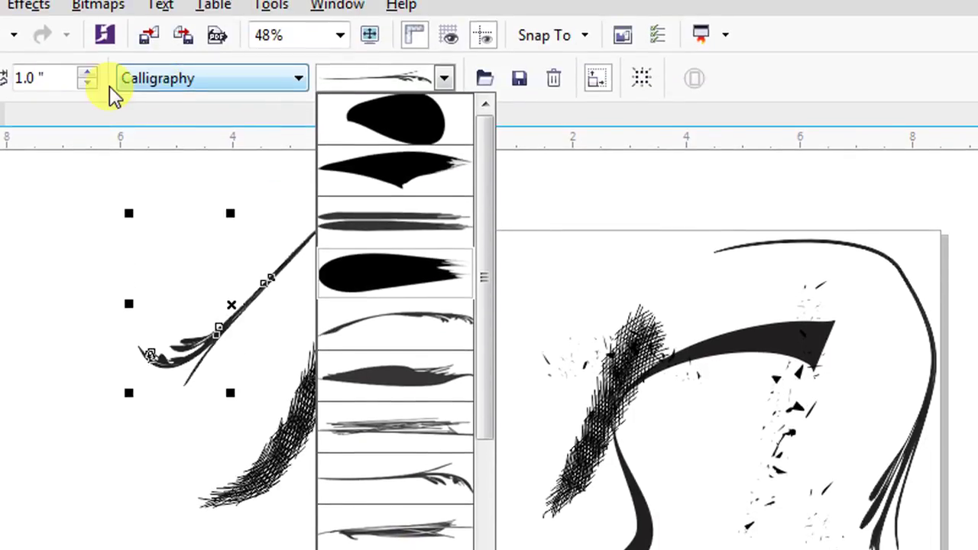
{"action": "left_click", "coordinate": [313, 91]}
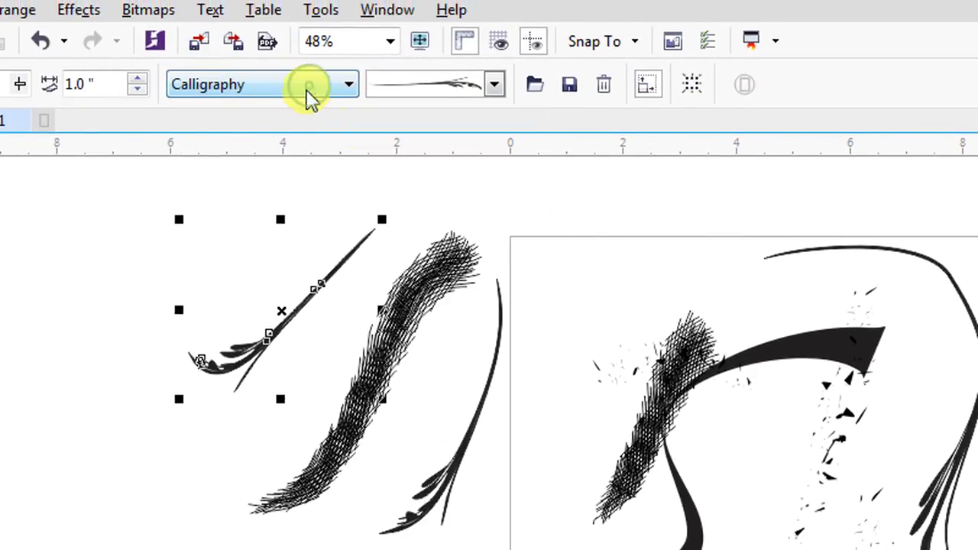
{"action": "left_click", "coordinate": [276, 83]}
{"action": "left_click", "coordinate": [242, 158]}
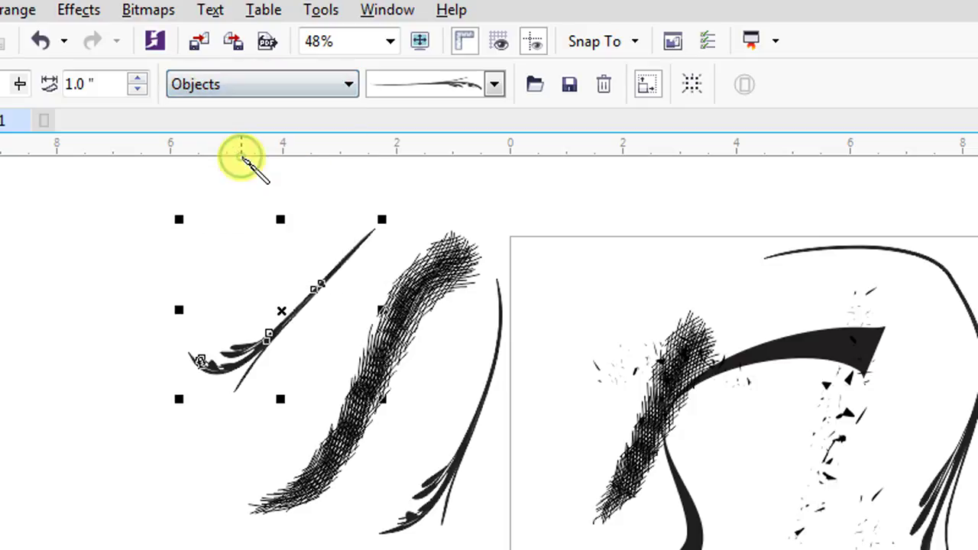
{"action": "left_click", "coordinate": [501, 89]}
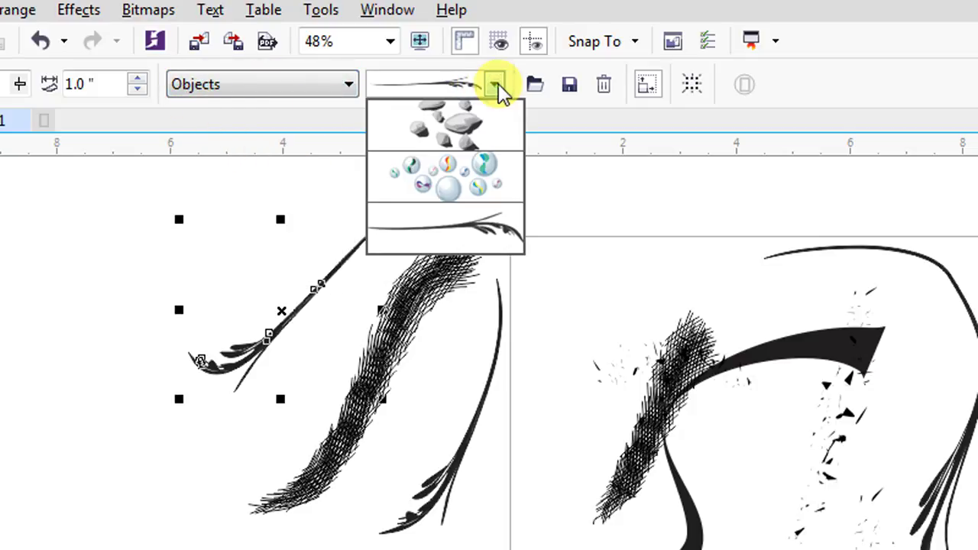
{"action": "left_click", "coordinate": [436, 99]}
{"action": "left_click_drag", "start_coordinate": [583, 227], "coordinate": [579, 525]}
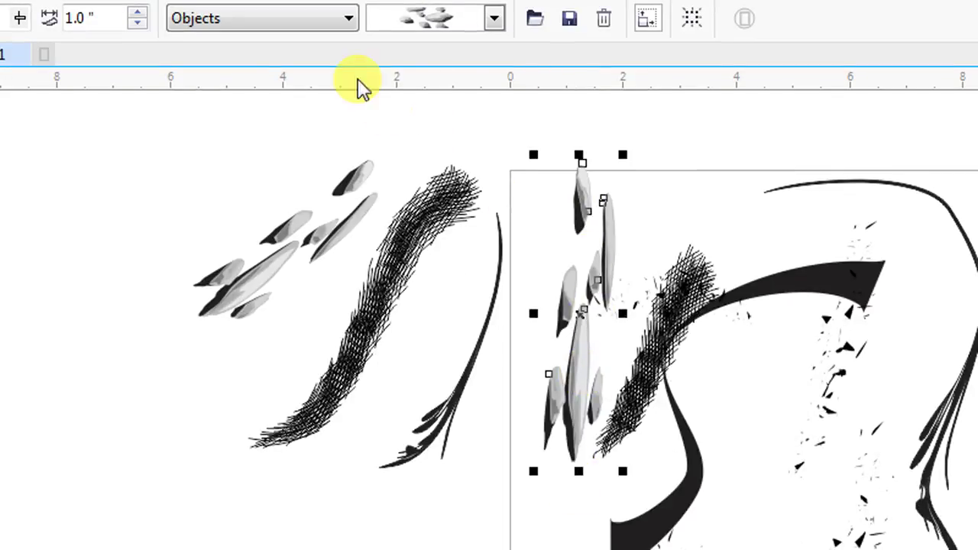
Apply the fingerprint brush from the Symbol category to the vertical stones stroke and paint five short fingerprints outside the page.
{"action": "left_click", "coordinate": [343, 21]}
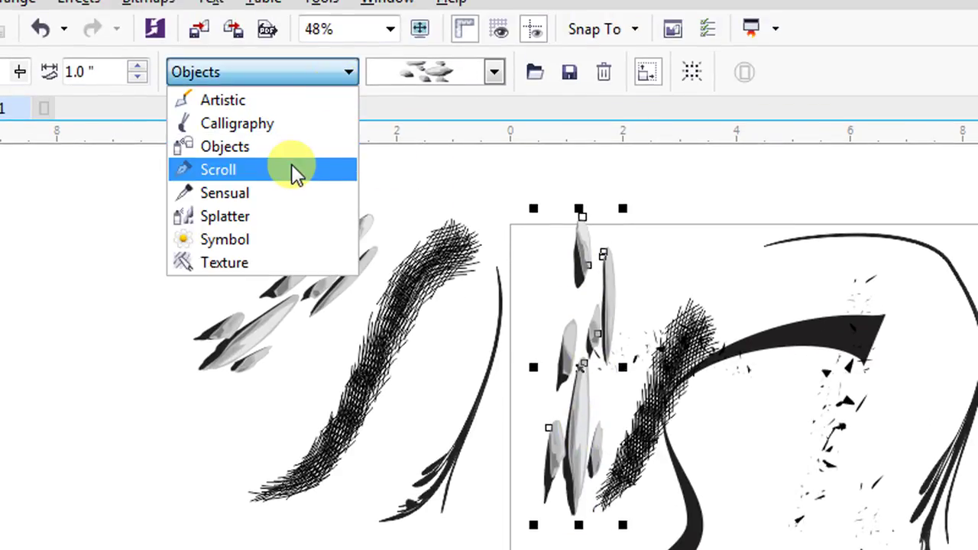
{"action": "left_click", "coordinate": [283, 239]}
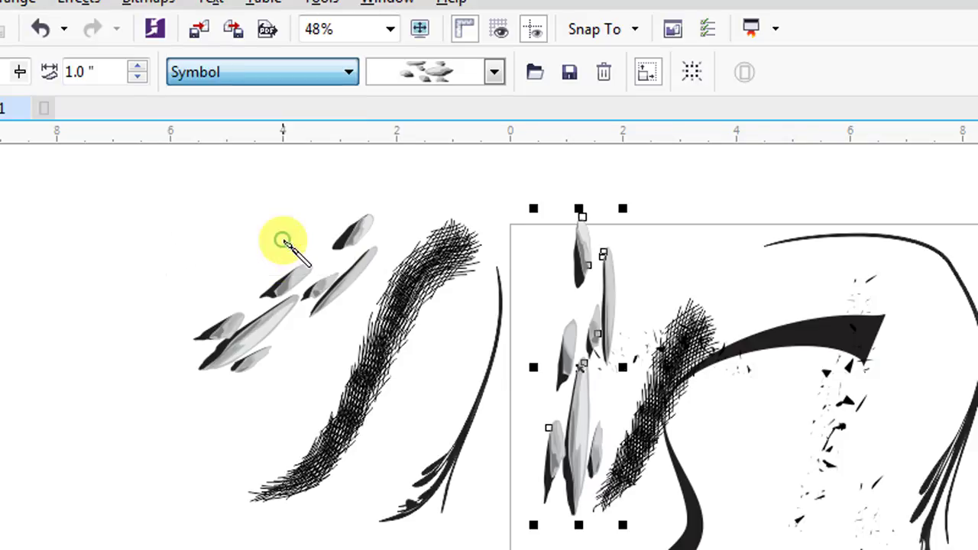
{"action": "left_click", "coordinate": [493, 73]}
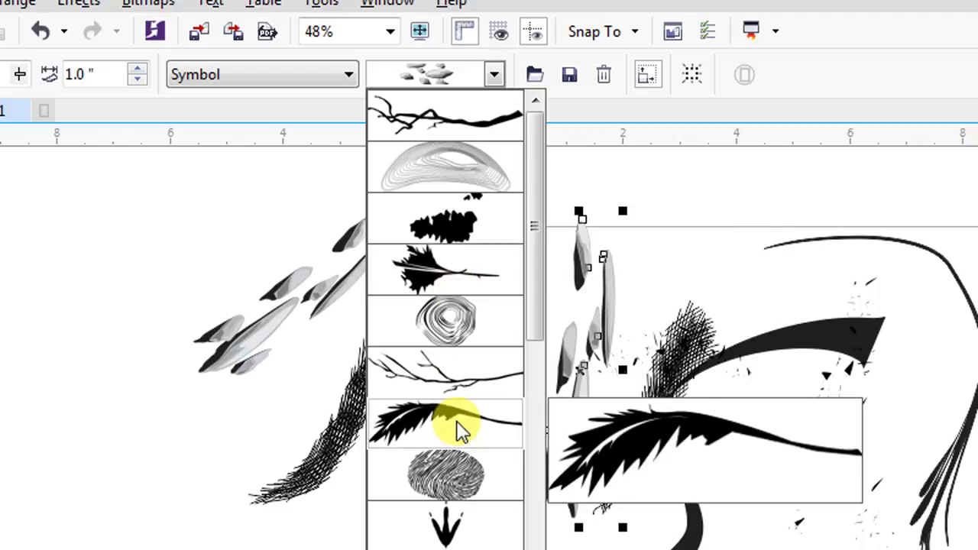
{"action": "left_click", "coordinate": [447, 471]}
{"action": "mouse_move", "coordinate": [166, 339]}
{"action": "left_mouse_down"}
{"action": "mouse_move", "coordinate": [188, 413]}
{"action": "mouse_move", "coordinate": [198, 436]}
{"action": "left_mouse_up"}
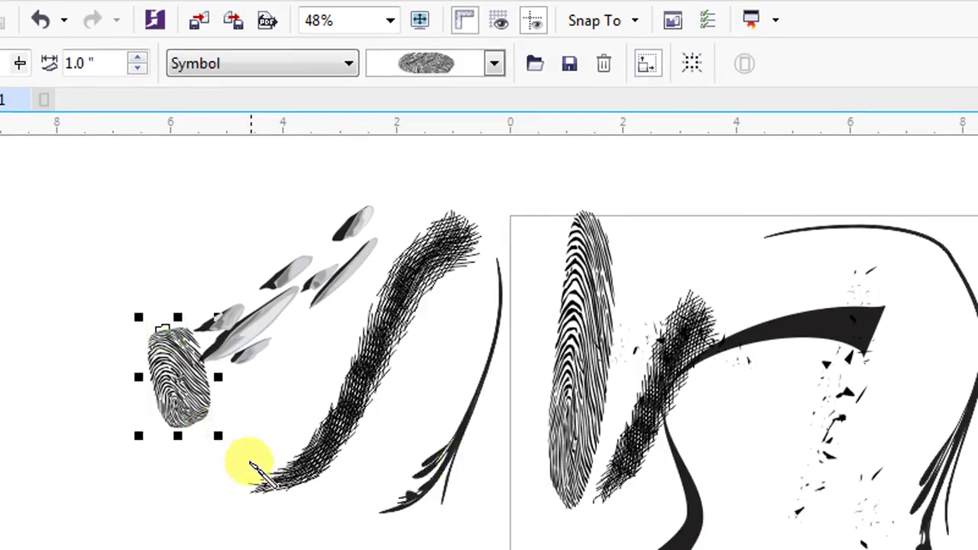
{"action": "left_click_drag", "start_coordinate": [103, 440], "coordinate": [133, 513]}
{"action": "left_click_drag", "start_coordinate": [274, 464], "coordinate": [308, 478]}
{"action": "left_click_drag", "start_coordinate": [371, 488], "coordinate": [416, 524]}
{"action": "left_click_drag", "start_coordinate": [450, 478], "coordinate": [508, 538]}
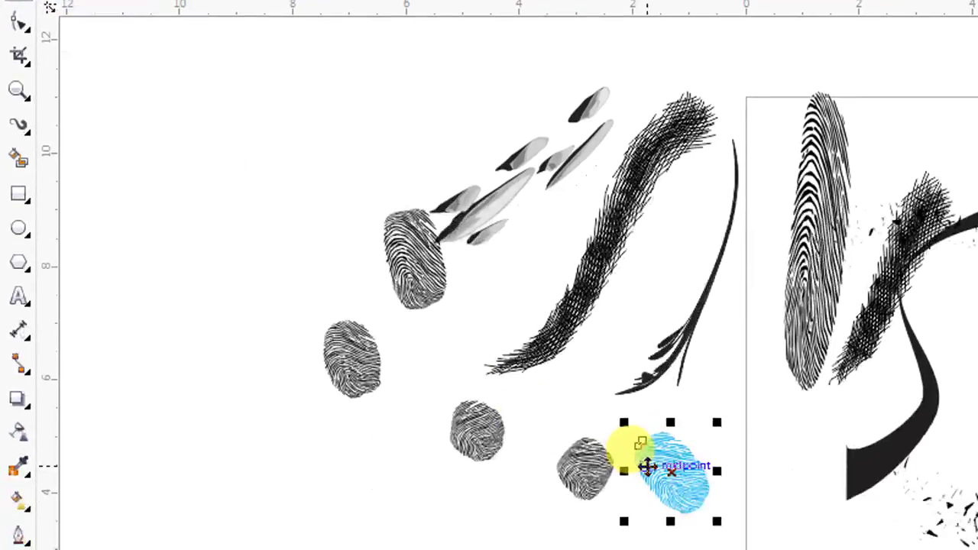
Move the blue fingerprint onto the lower part of the page, beneath the scattered shard strokes.
{"action": "left_click_drag", "start_coordinate": [647, 467], "coordinate": [925, 549]}
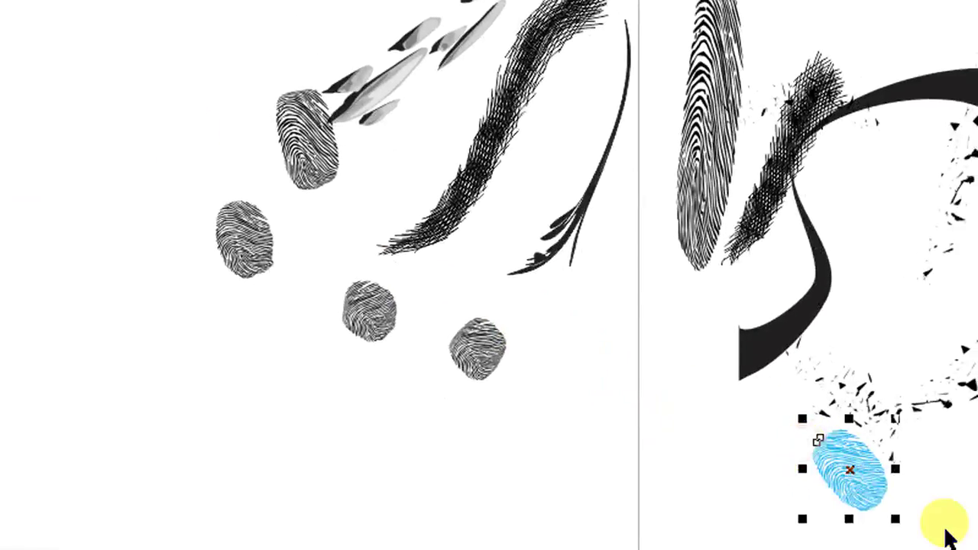
{"action": "left_click", "coordinate": [977, 549]}
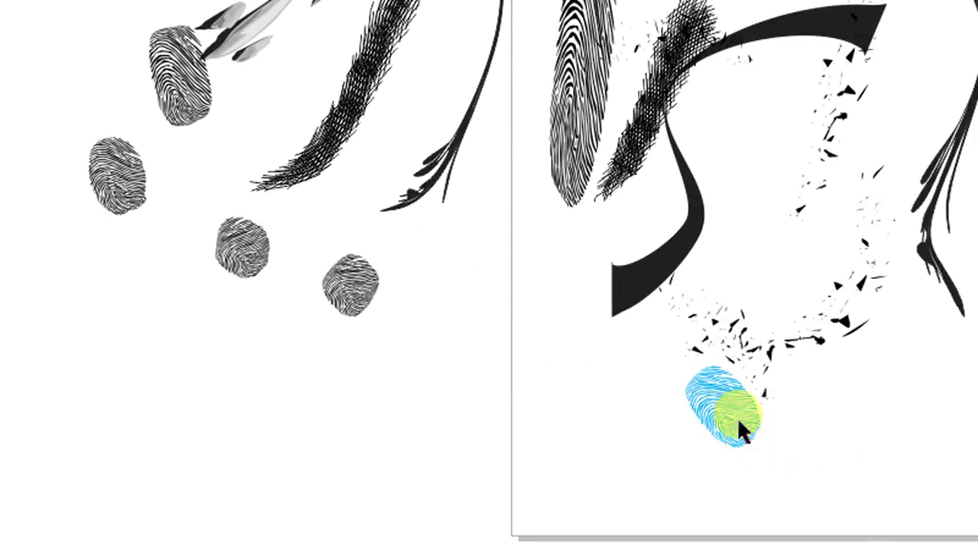
Delete the blue fingerprint from the page, and clear all the remaining artistic media strokes from the drawing.
{"action": "scroll", "coordinate": [735, 413], "scroll_direction": "up", "scroll_amount": 4}
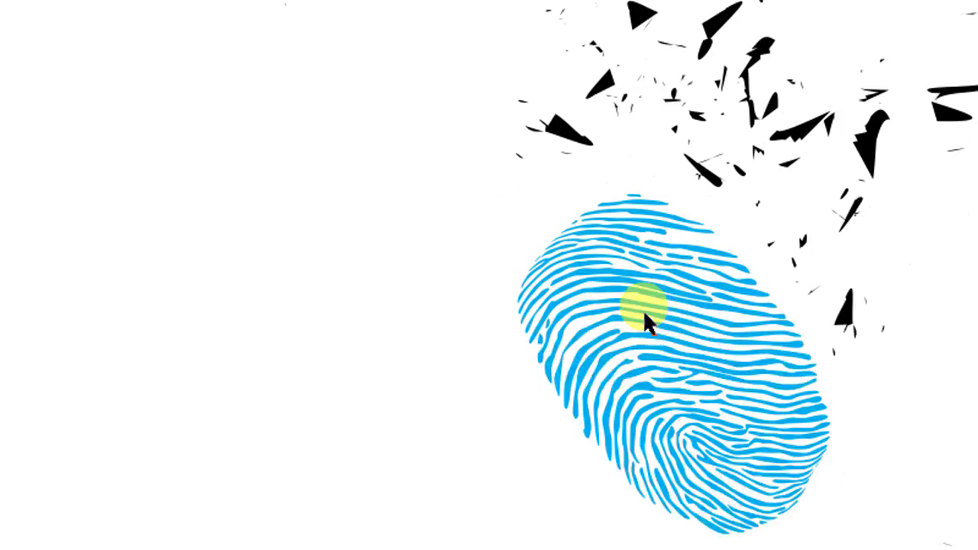
{"action": "left_click", "coordinate": [719, 403]}
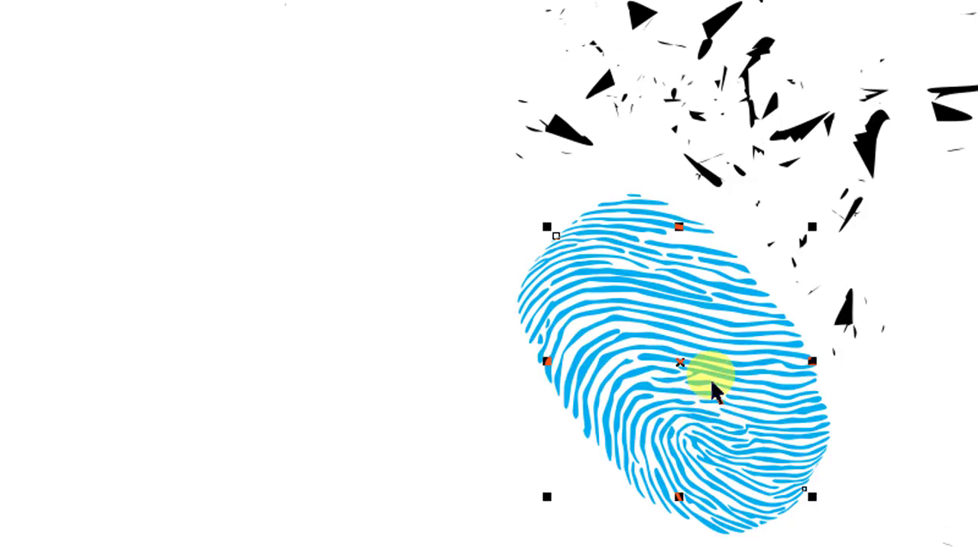
{"action": "key", "text": "Delete"}
{"action": "scroll", "coordinate": [679, 312], "scroll_direction": "down", "scroll_amount": 3}
{"action": "scroll", "coordinate": [671, 214], "scroll_direction": "down", "scroll_amount": 2}
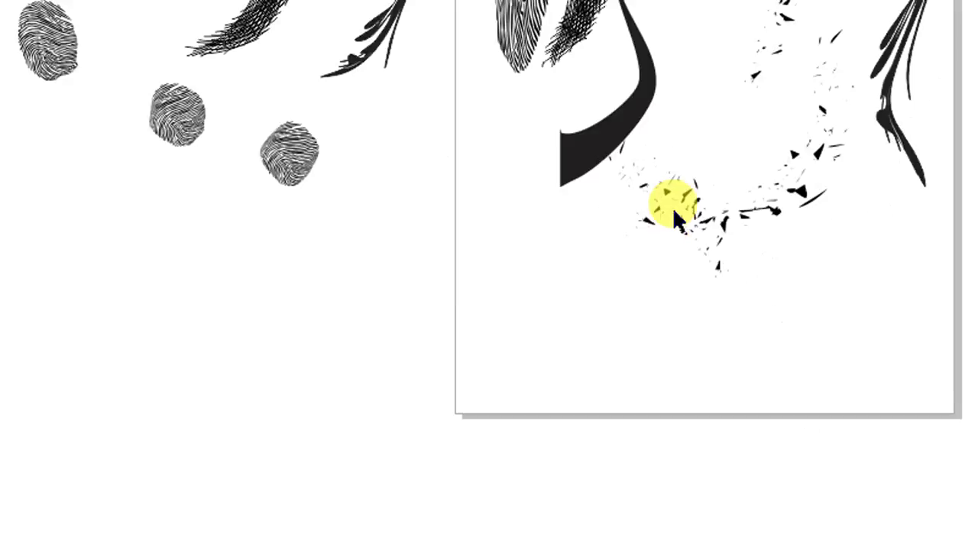
{"action": "scroll", "coordinate": [552, 38], "scroll_direction": "up", "scroll_amount": 2}
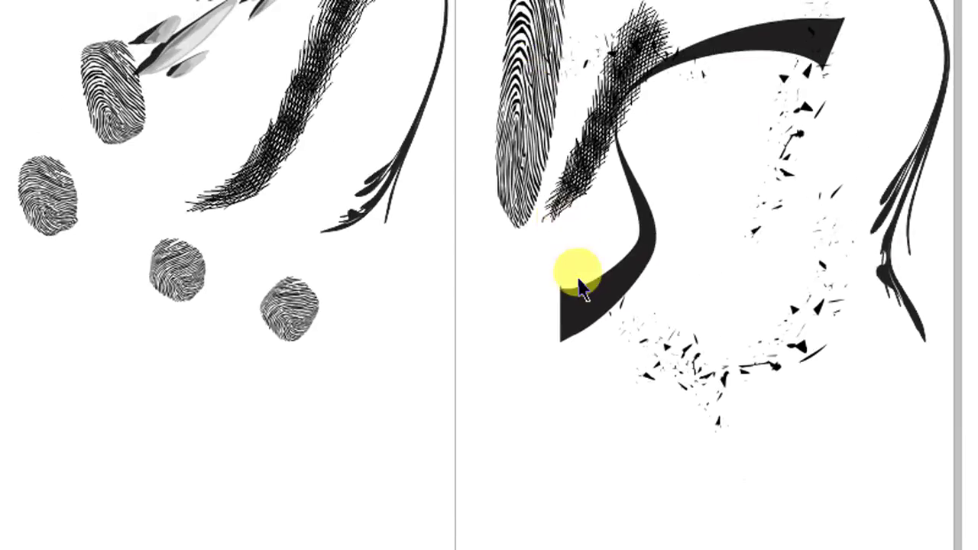
{"action": "key", "text": "ctrl+a"}
{"action": "key", "text": "Delete"}
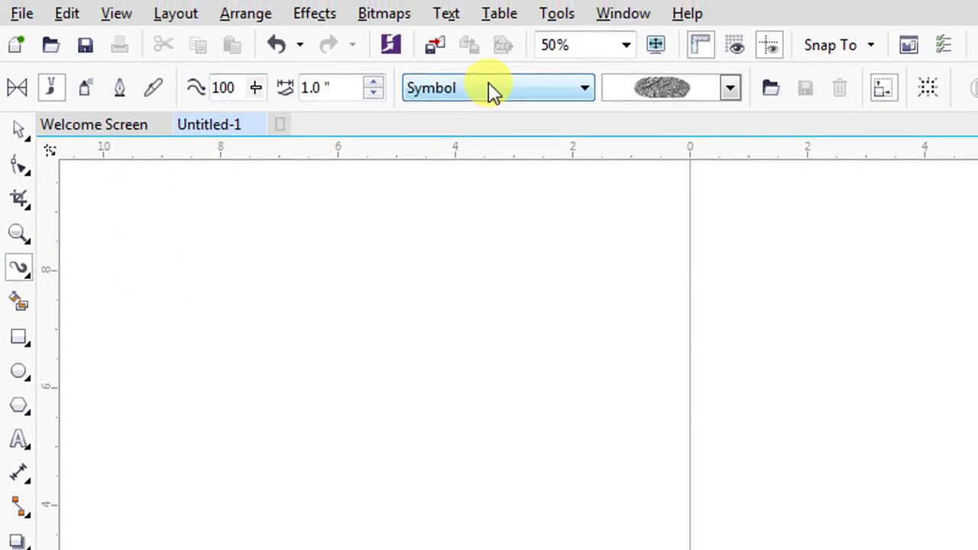
Spray a diagonal row of fruit across the page with the Sprayer, using the pear, mango and lime spraylist from the Food category.
{"action": "left_click", "coordinate": [94, 91]}
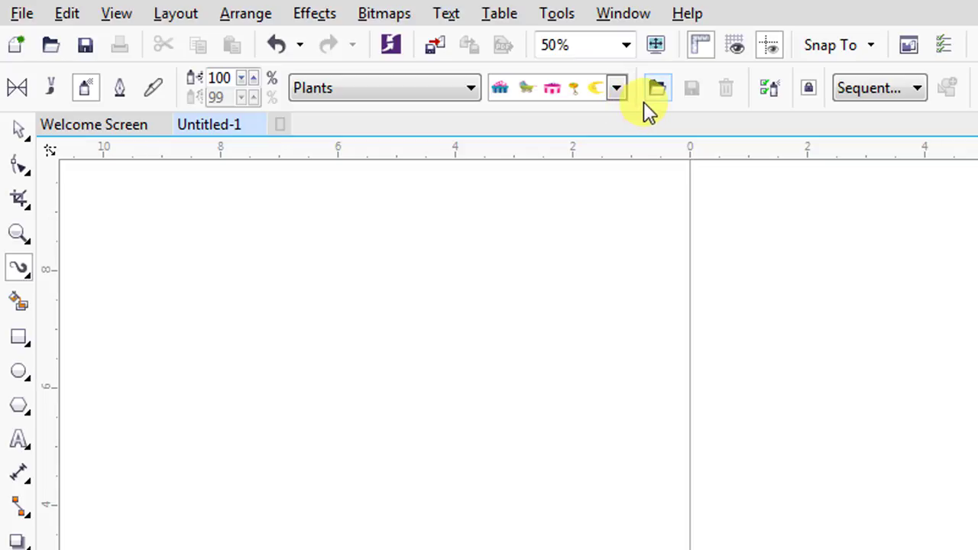
{"action": "left_click", "coordinate": [471, 95]}
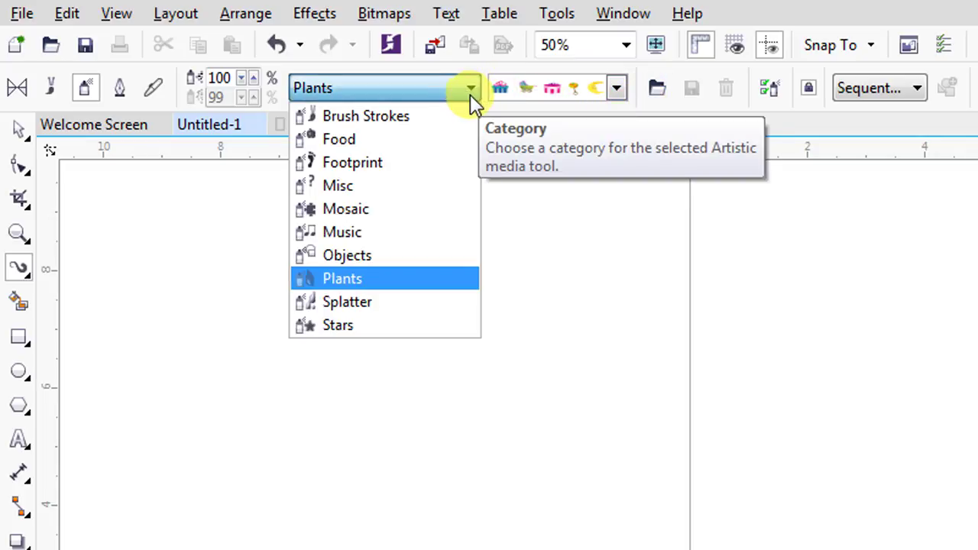
{"action": "left_click", "coordinate": [391, 143]}
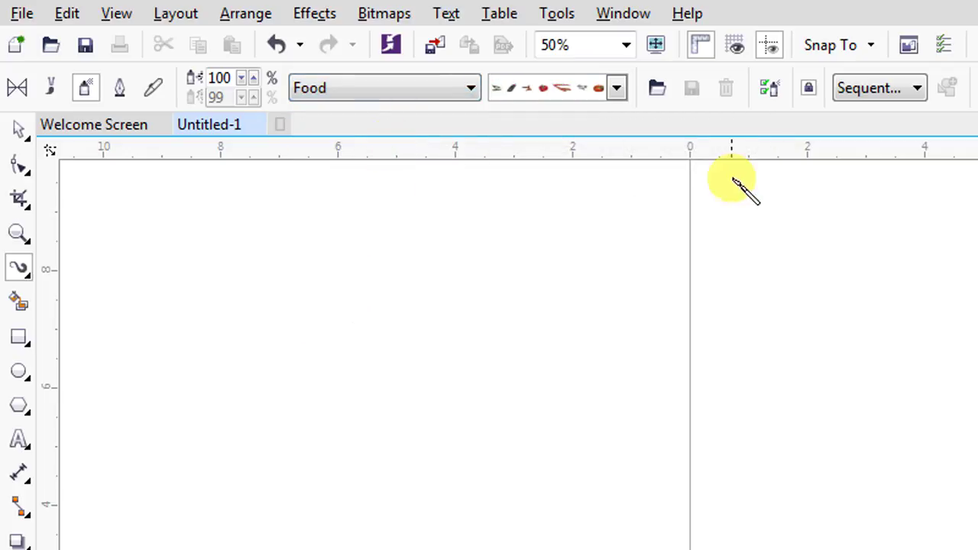
{"action": "left_click", "coordinate": [616, 89]}
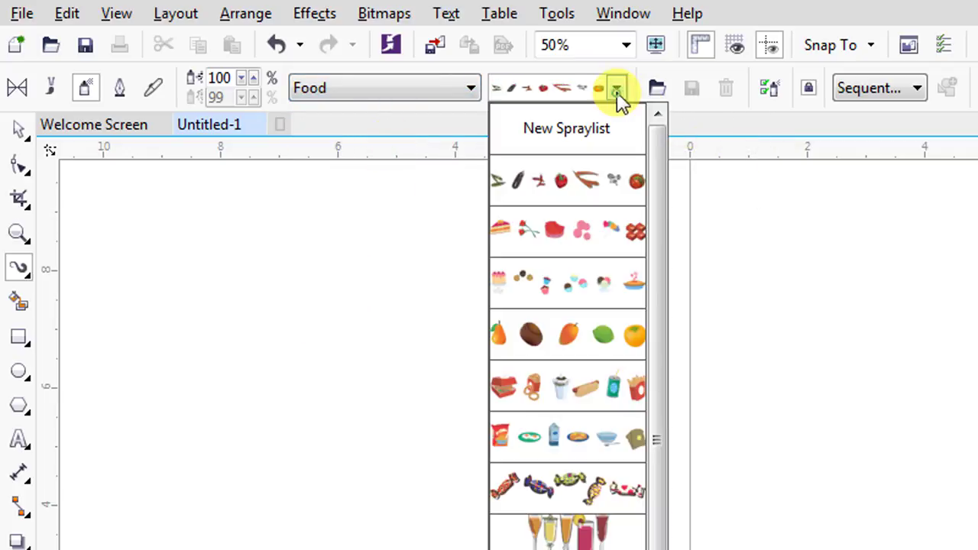
{"action": "left_click", "coordinate": [569, 335]}
{"action": "mouse_move", "coordinate": [708, 275]}
{"action": "left_mouse_down"}
{"action": "mouse_move", "coordinate": [977, 345]}
{"action": "mouse_move", "coordinate": [977, 416]}
{"action": "left_mouse_up"}
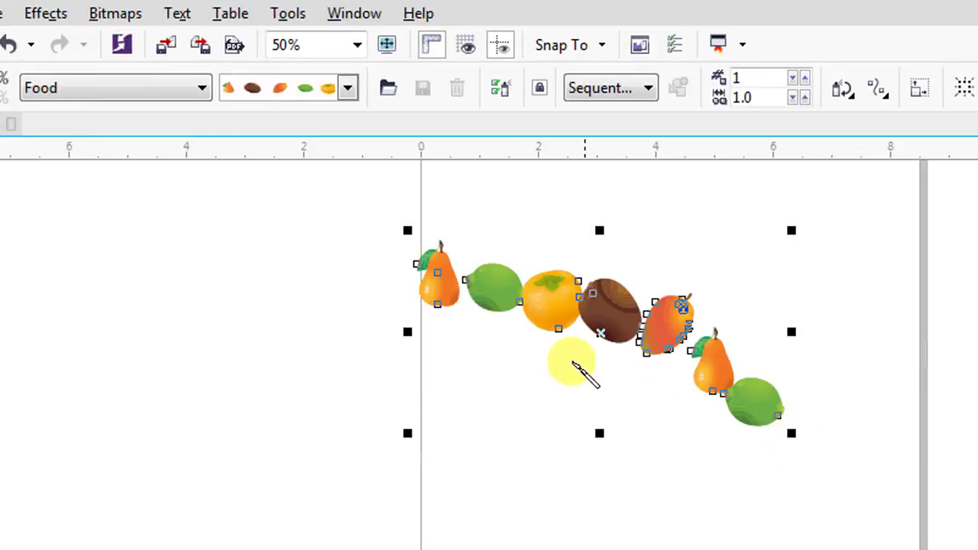
Apply the violin spraylist from the Music category to the fruit row and spray a second row of violins below it.
{"action": "left_click", "coordinate": [146, 93]}
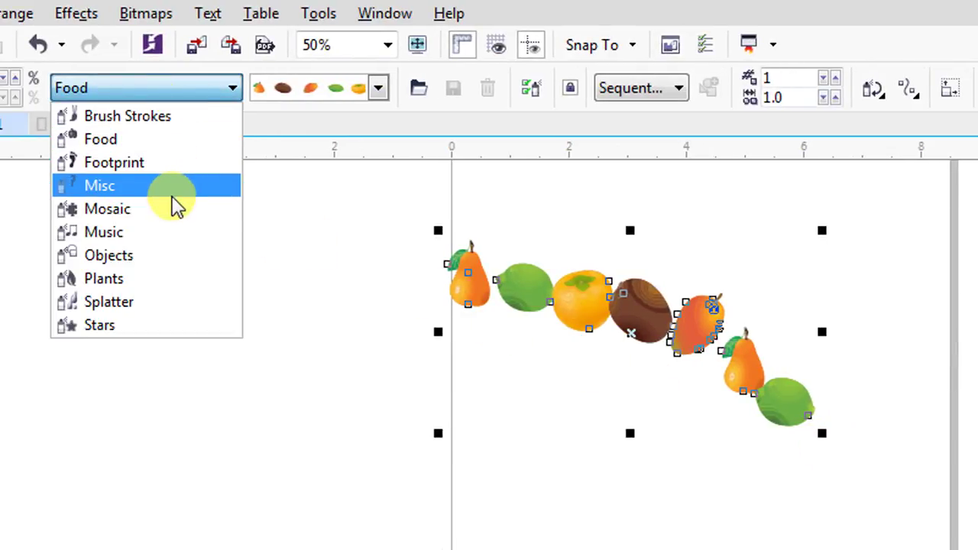
{"action": "left_click", "coordinate": [153, 233]}
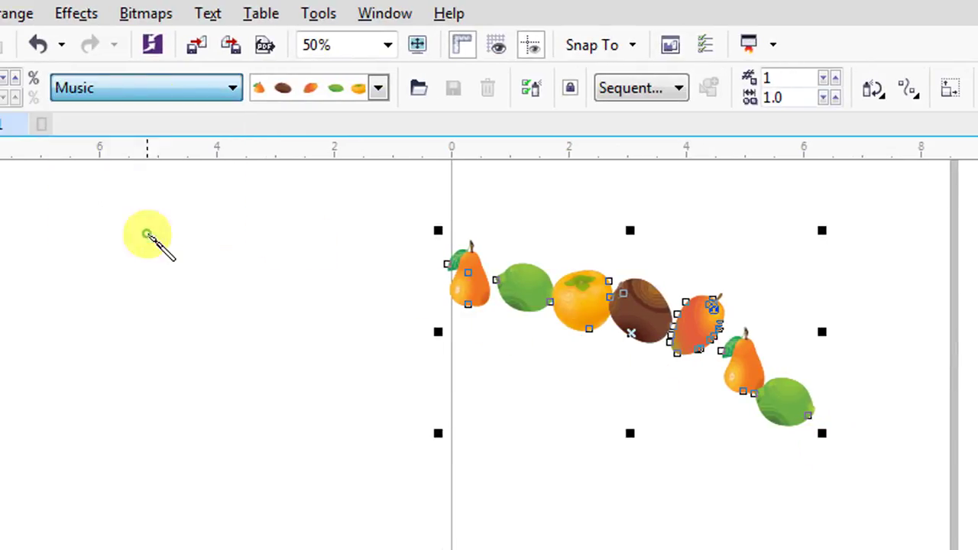
{"action": "left_click", "coordinate": [377, 87]}
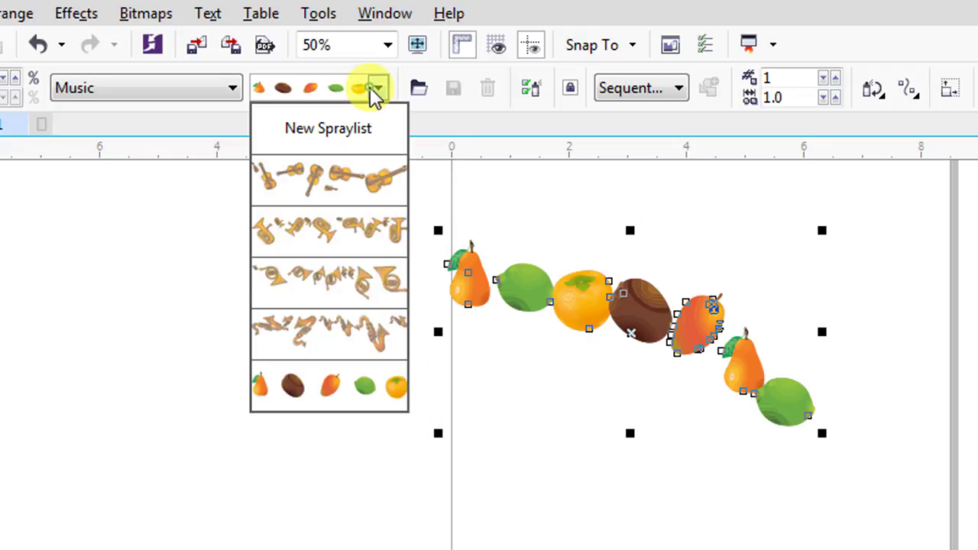
{"action": "left_click", "coordinate": [359, 177]}
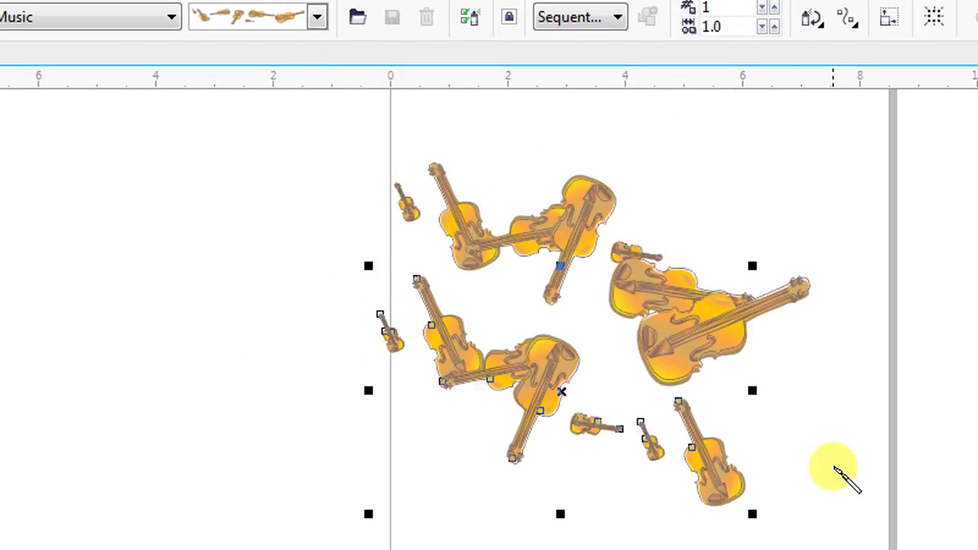
Apply the green leaves spraylist from the Plants category to the lower violin row and spray another row of leaves beneath it.
{"action": "left_click", "coordinate": [100, 7]}
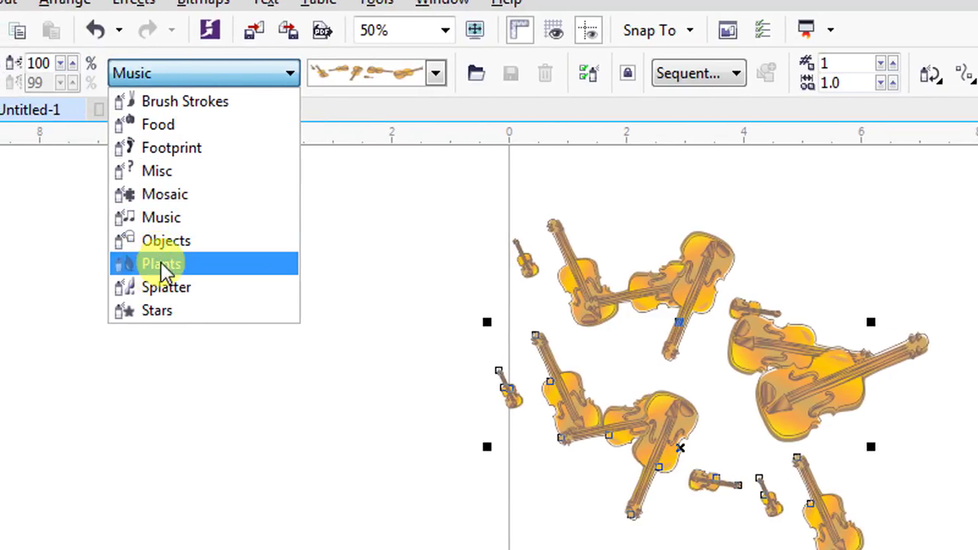
{"action": "left_click", "coordinate": [182, 266]}
{"action": "left_click", "coordinate": [435, 74]}
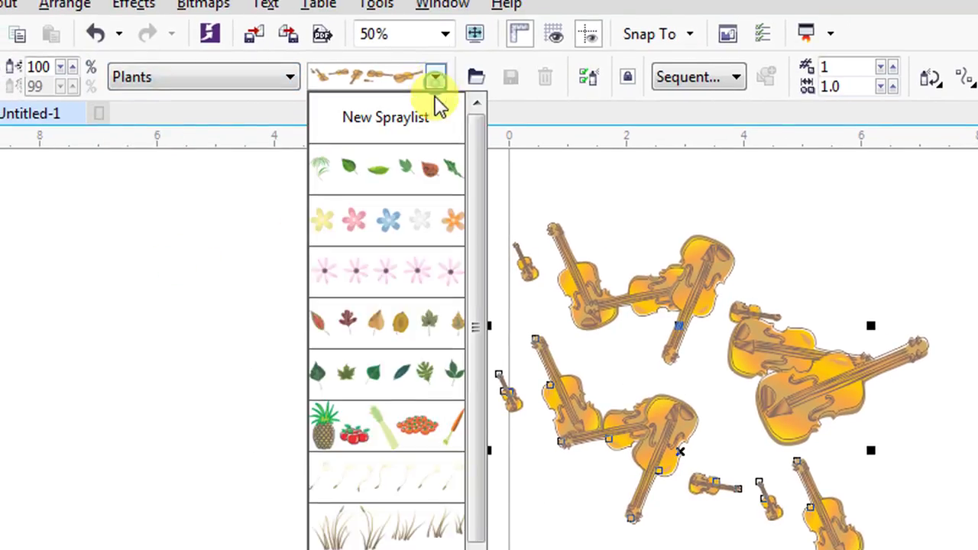
{"action": "left_click", "coordinate": [385, 374]}
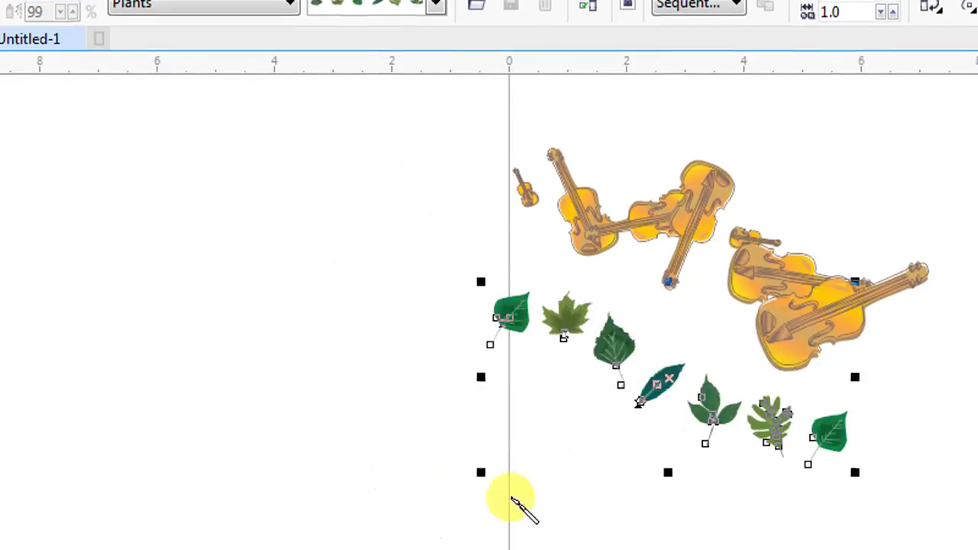
{"action": "mouse_move", "coordinate": [512, 504]}
{"action": "left_mouse_down"}
{"action": "mouse_move", "coordinate": [890, 511]}
{"action": "mouse_move", "coordinate": [893, 539]}
{"action": "left_mouse_up"}
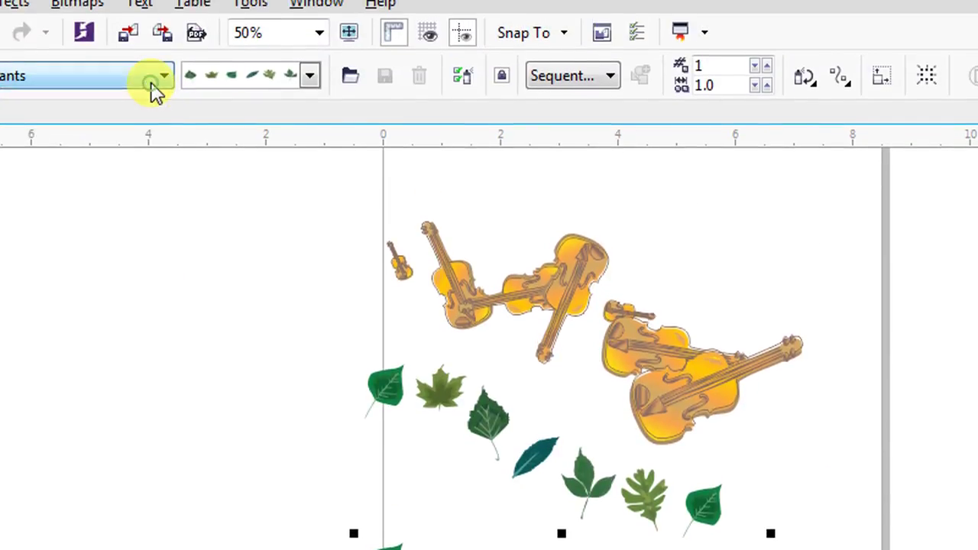
Apply the multicoloured spraylist from the Stars category to the lowest leaf row and spray two star arcs near the page's right edge.
{"action": "left_click", "coordinate": [157, 72]}
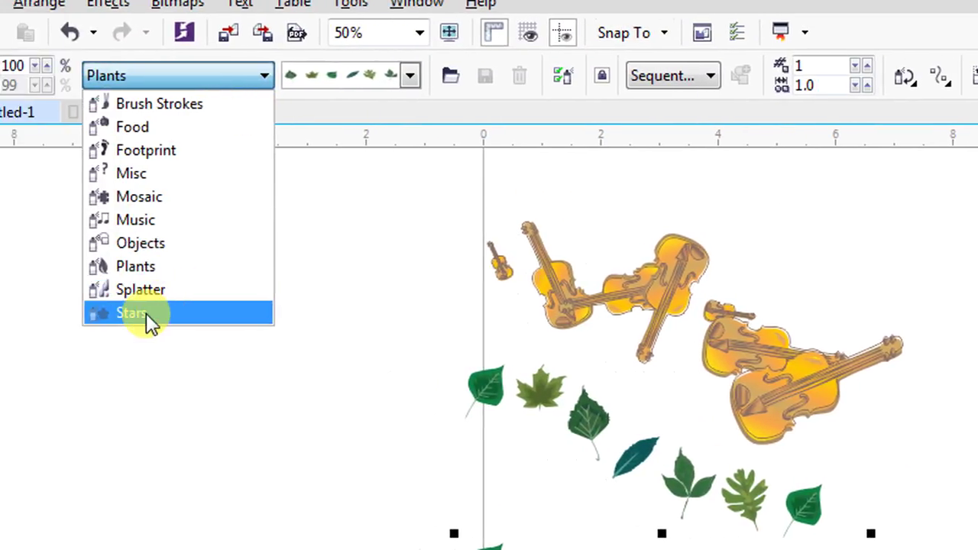
{"action": "left_click", "coordinate": [146, 312]}
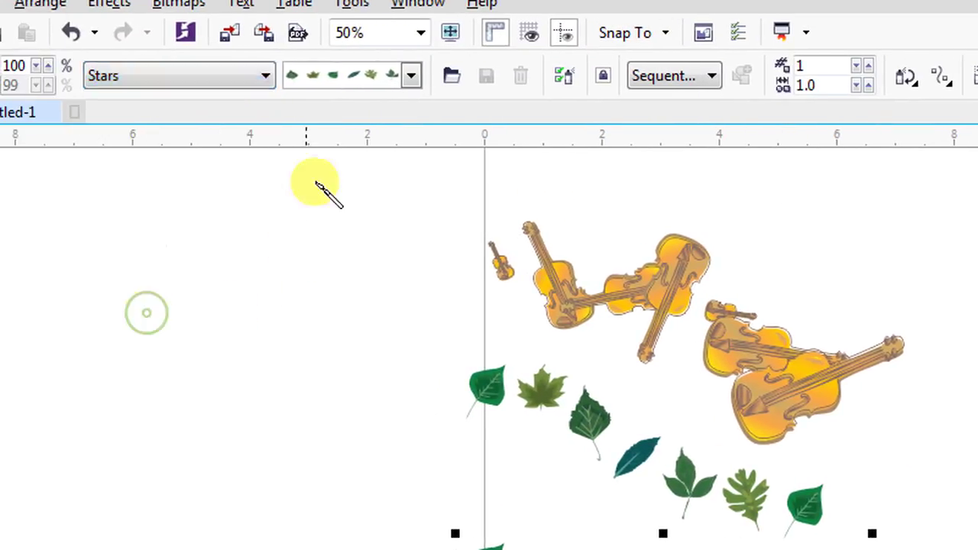
{"action": "left_click", "coordinate": [382, 79]}
{"action": "left_click", "coordinate": [387, 170]}
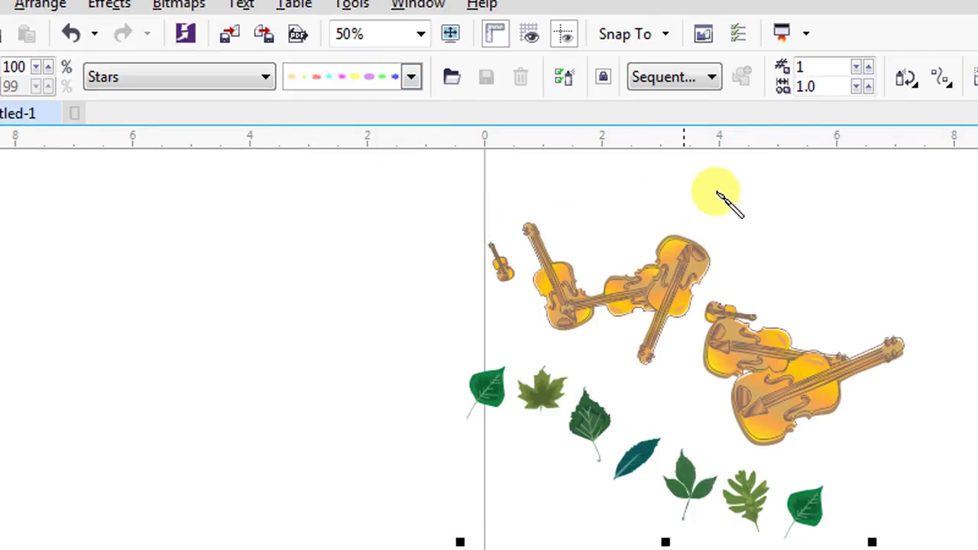
{"action": "left_click_drag", "start_coordinate": [725, 201], "coordinate": [901, 394]}
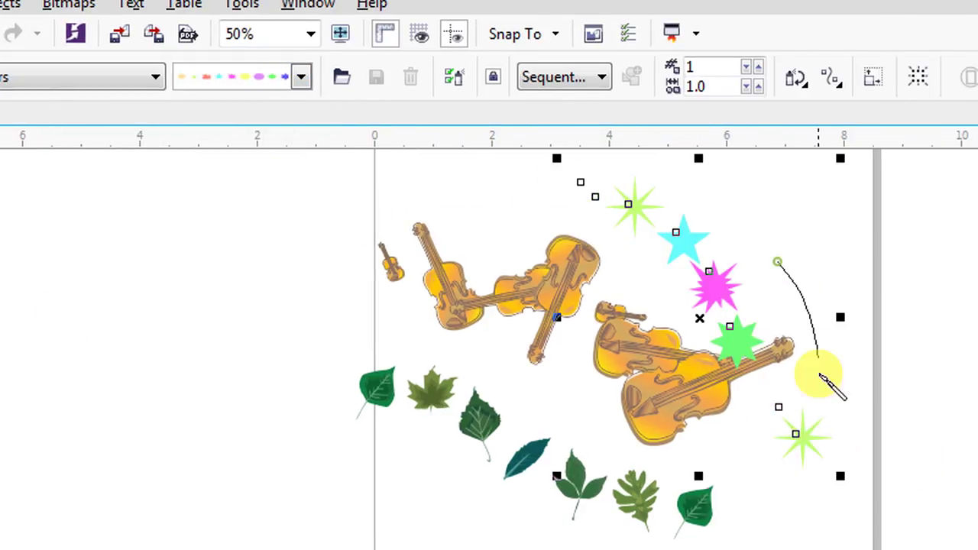
{"action": "left_click_drag", "start_coordinate": [821, 378], "coordinate": [732, 549]}
Apply the green leaves spraylist to the last star arc and spray a diagonal leaf stroke over the violins.
{"action": "left_click", "coordinate": [301, 76]}
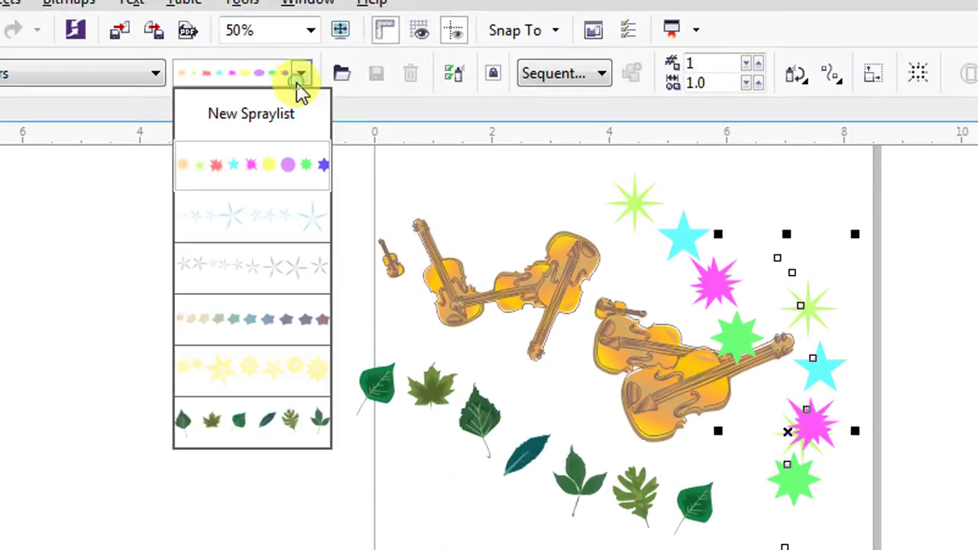
{"action": "left_click", "coordinate": [259, 419]}
{"action": "left_click_drag", "start_coordinate": [457, 218], "coordinate": [581, 500]}
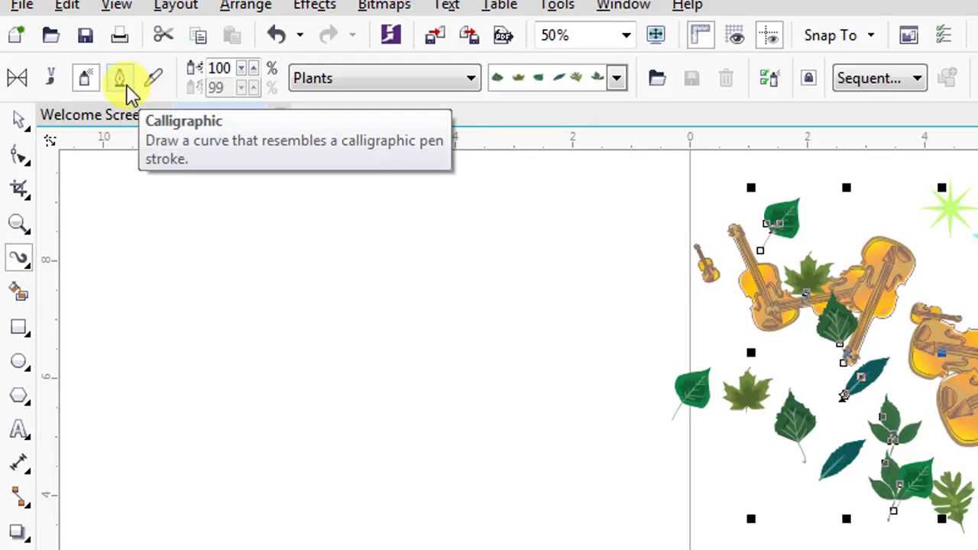
Draw Calligraphic strokes outside the page's left edge and letter-like shapes with a small diamond dot across its right edge.
{"action": "left_click", "coordinate": [126, 84]}
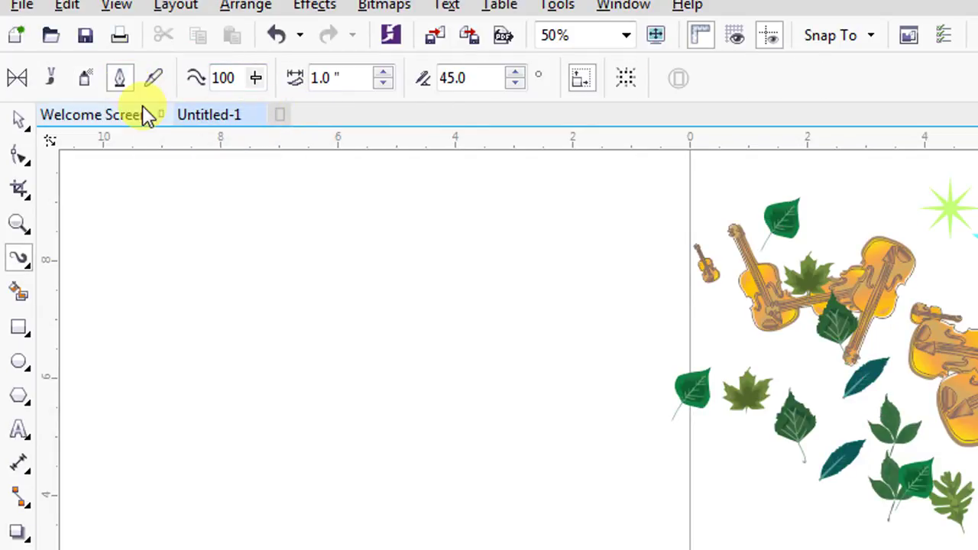
{"action": "left_click_drag", "start_coordinate": [620, 262], "coordinate": [493, 519]}
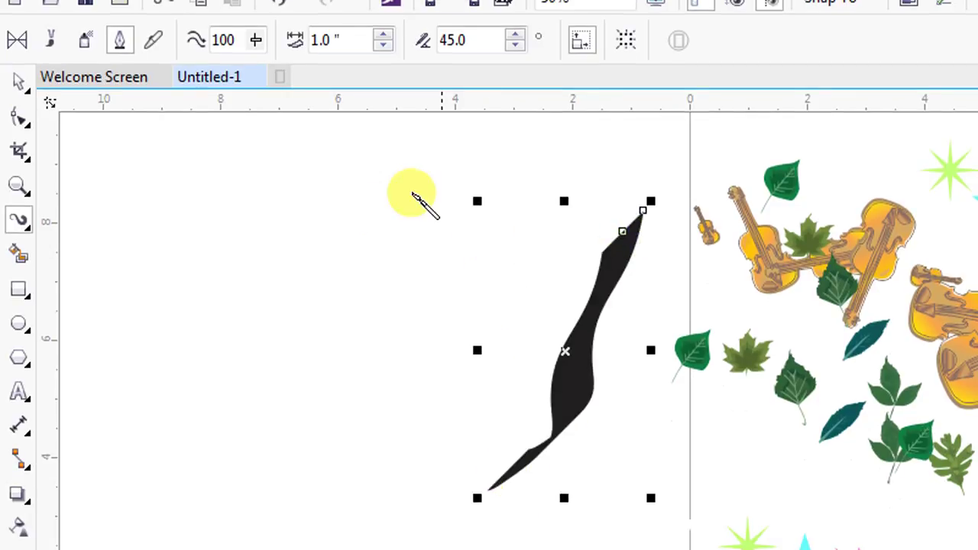
{"action": "mouse_move", "coordinate": [700, 407]}
{"action": "left_mouse_down"}
{"action": "mouse_move", "coordinate": [712, 416]}
{"action": "mouse_move", "coordinate": [627, 448]}
{"action": "mouse_move", "coordinate": [594, 332]}
{"action": "mouse_move", "coordinate": [663, 144]}
{"action": "left_mouse_up"}
{"action": "mouse_move", "coordinate": [403, 288]}
{"action": "left_mouse_down"}
{"action": "mouse_move", "coordinate": [539, 267]}
{"action": "mouse_move", "coordinate": [417, 423]}
{"action": "mouse_move", "coordinate": [336, 362]}
{"action": "mouse_move", "coordinate": [242, 458]}
{"action": "mouse_move", "coordinate": [218, 421]}
{"action": "mouse_move", "coordinate": [220, 380]}
{"action": "left_mouse_up"}
{"action": "left_click_drag", "start_coordinate": [361, 470], "coordinate": [382, 489]}
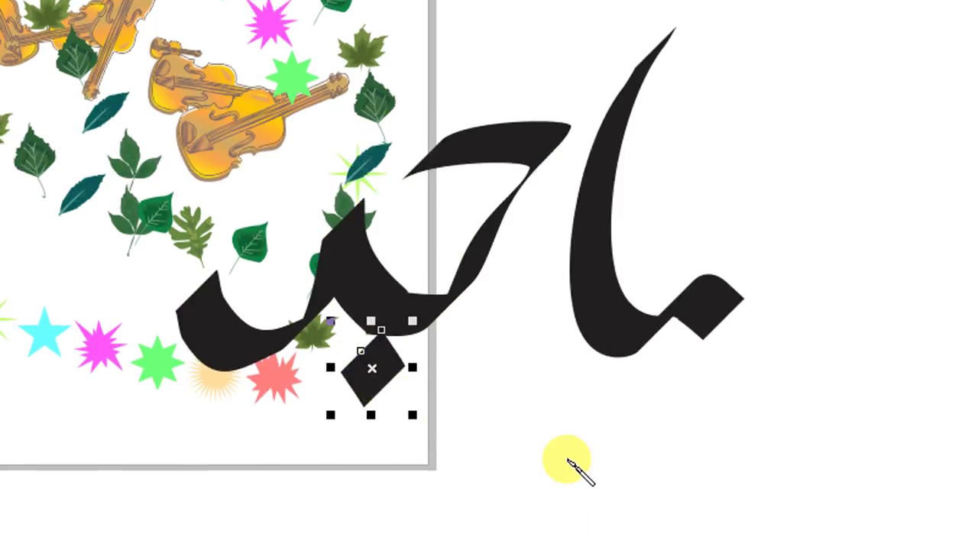
Delete all the sprayed objects and calligraphic strokes from the drawing.
{"action": "key", "text": "ctrl+a"}
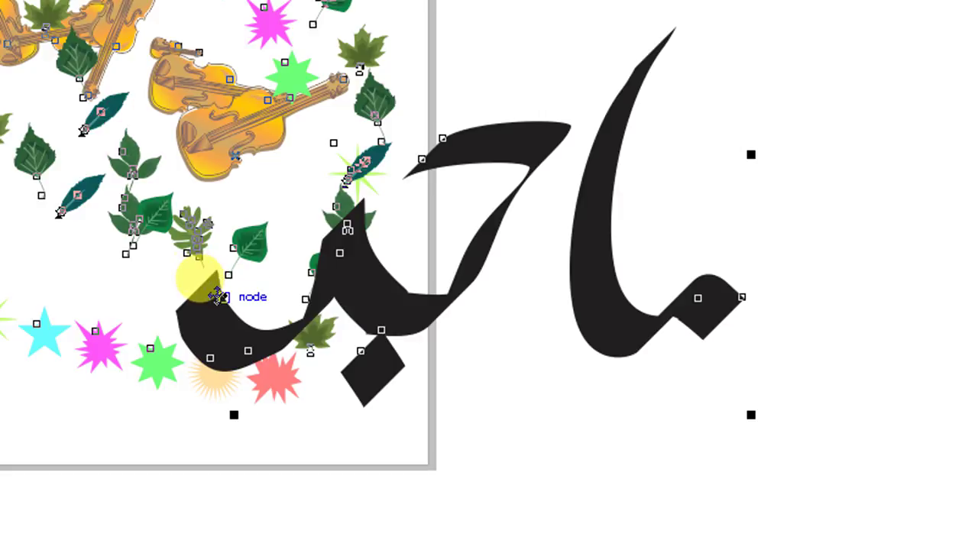
{"action": "key", "text": "Delete"}
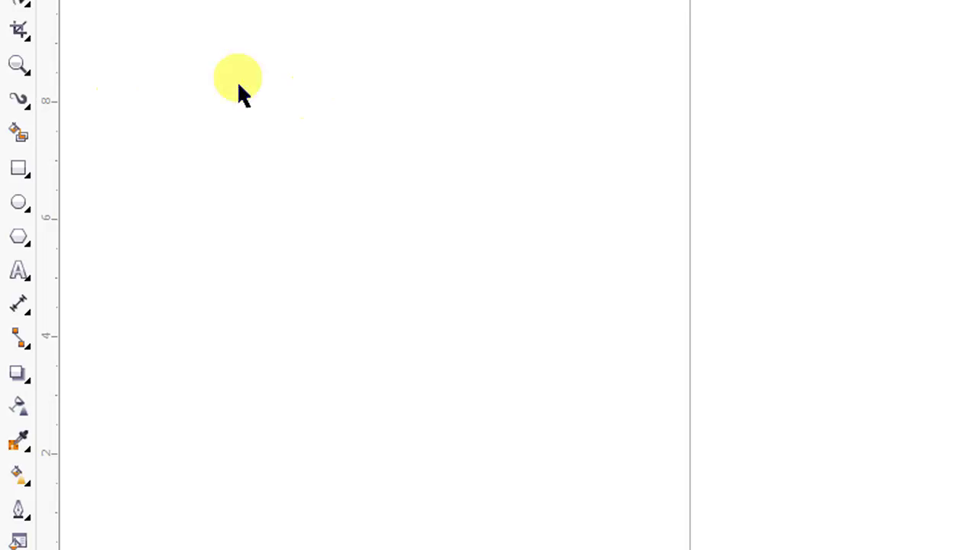
Draw an open, winding B-Spline curve on the page, with a hump and dip along its lower side and a wide arc above.
{"action": "left_click", "coordinate": [21, 31]}
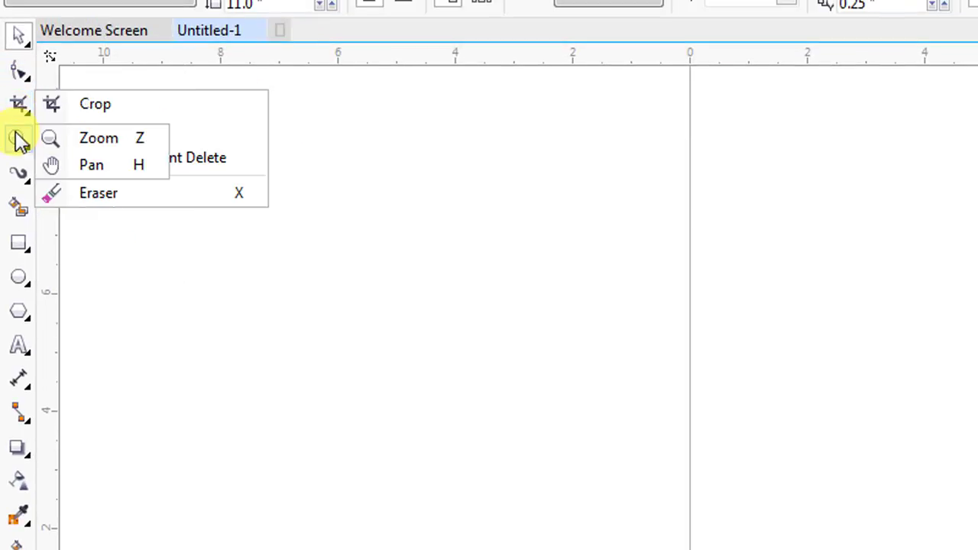
{"action": "mouse_move", "coordinate": [18, 175]}
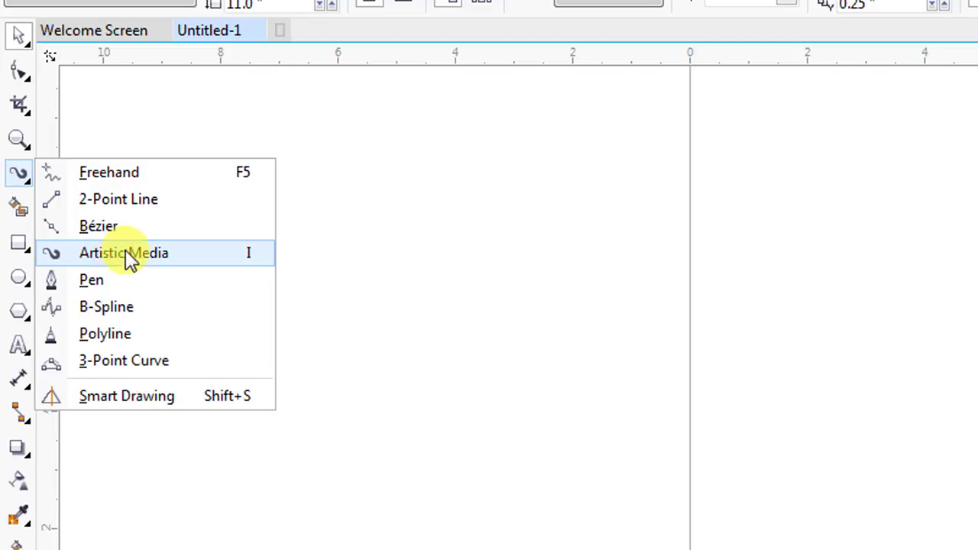
{"action": "left_click", "coordinate": [103, 309]}
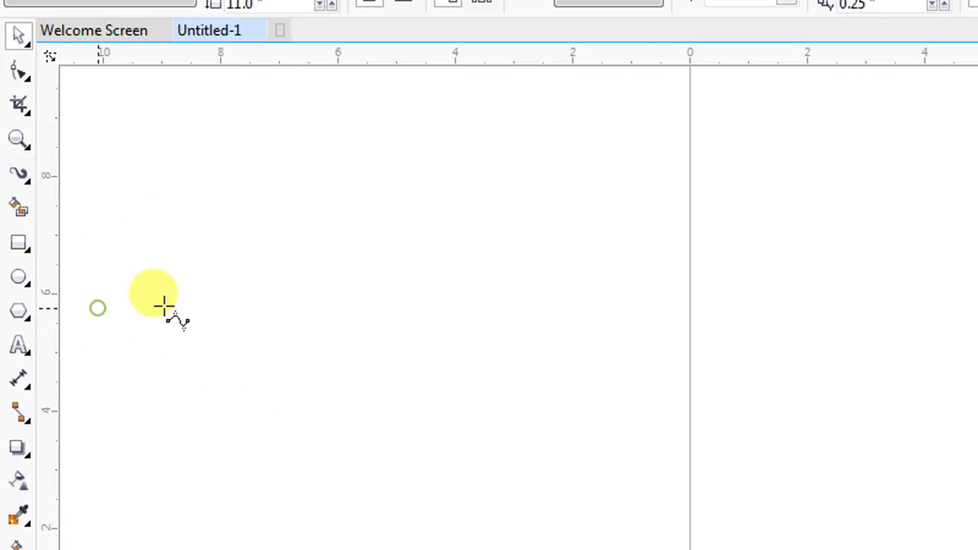
{"action": "left_click", "coordinate": [706, 400]}
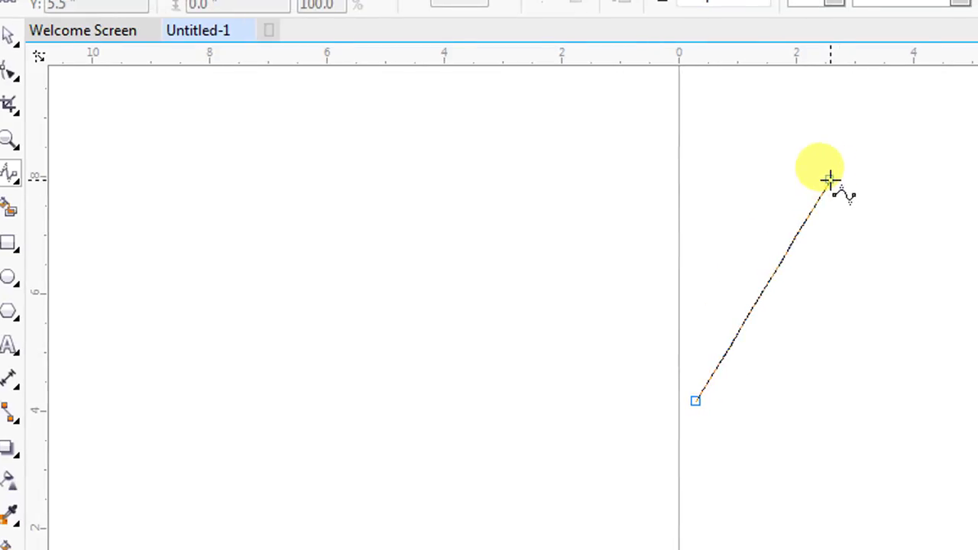
{"action": "left_click", "coordinate": [830, 180]}
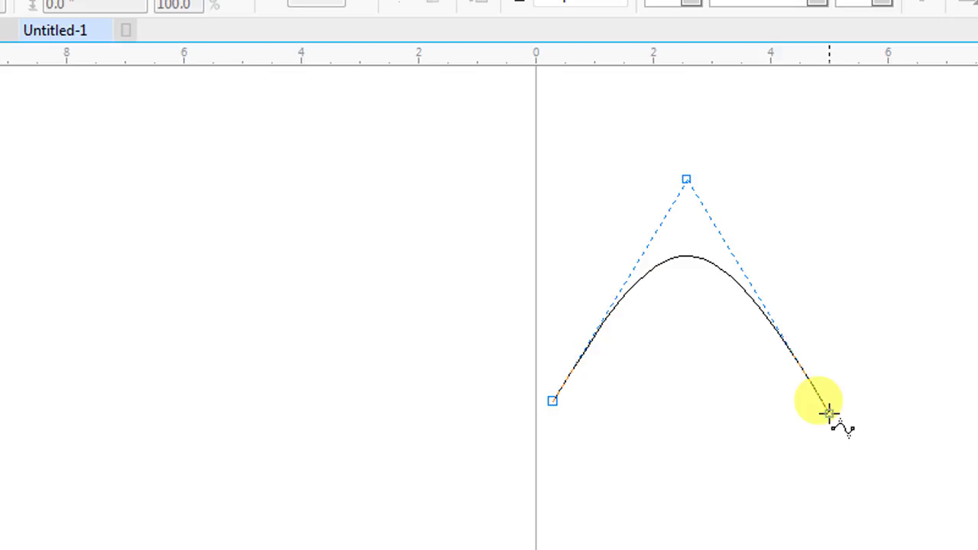
{"action": "left_click", "coordinate": [829, 413]}
{"action": "left_click", "coordinate": [944, 255]}
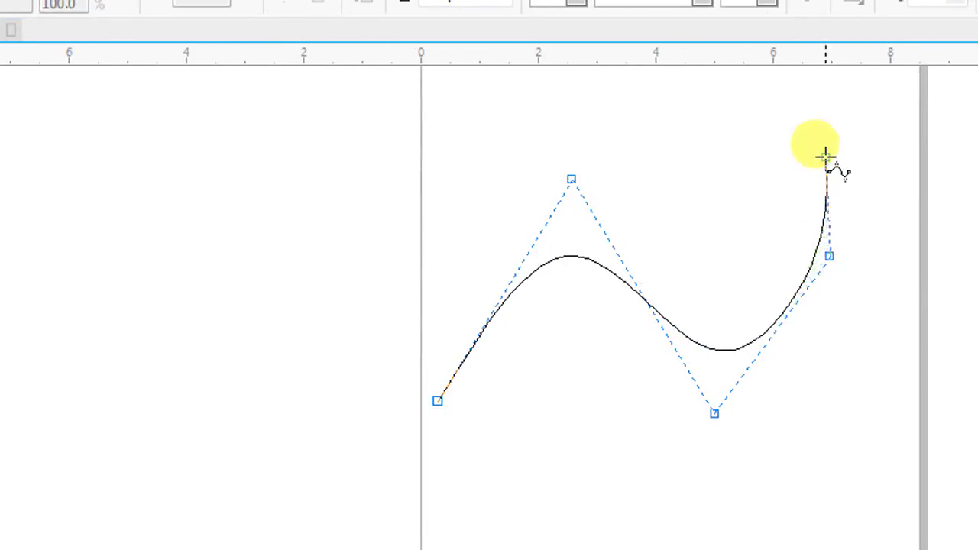
{"action": "left_click", "coordinate": [822, 153]}
{"action": "left_click", "coordinate": [703, 104]}
{"action": "left_click", "coordinate": [543, 109]}
{"action": "left_click", "coordinate": [478, 171]}
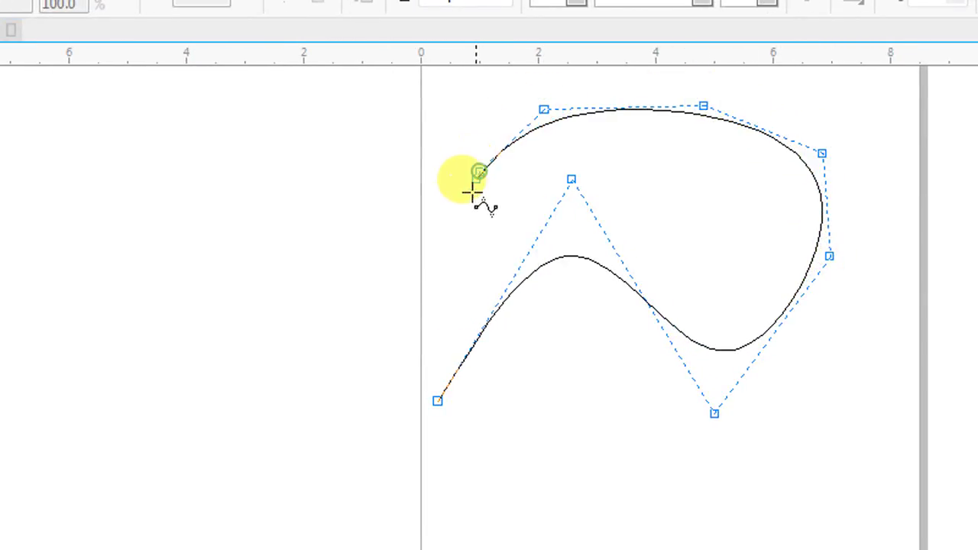
{"action": "left_click", "coordinate": [454, 220]}
{"action": "double_click", "coordinate": [430, 264]}
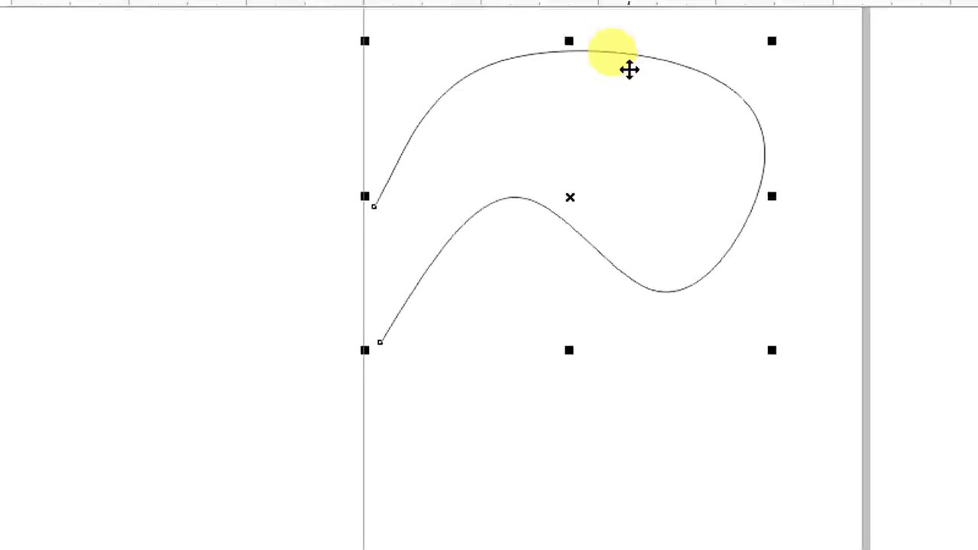
Give the B-Spline curve a 10.0 pt dark blue outline and delete the curve from the page.
{"action": "left_click", "coordinate": [444, 82]}
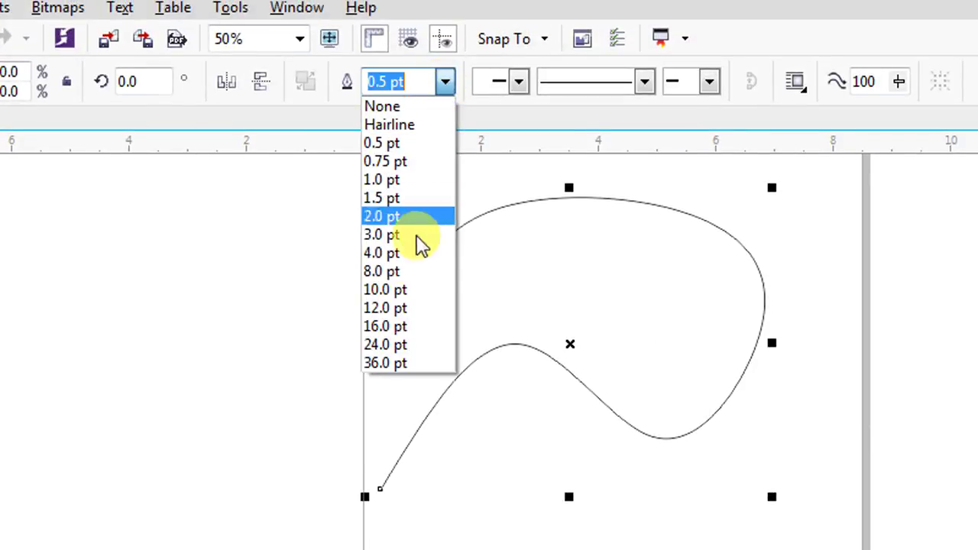
{"action": "left_click", "coordinate": [408, 288]}
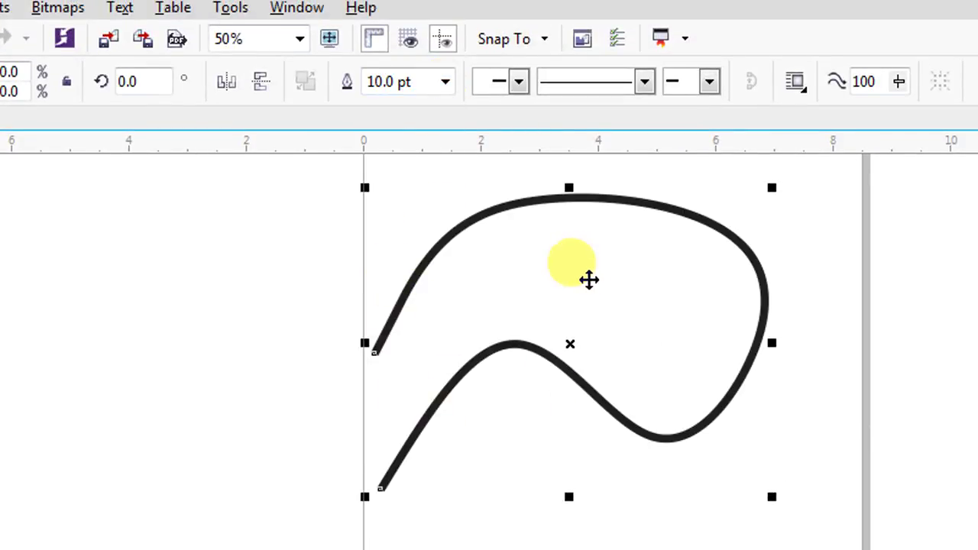
{"action": "right_click", "coordinate": [966, 437]}
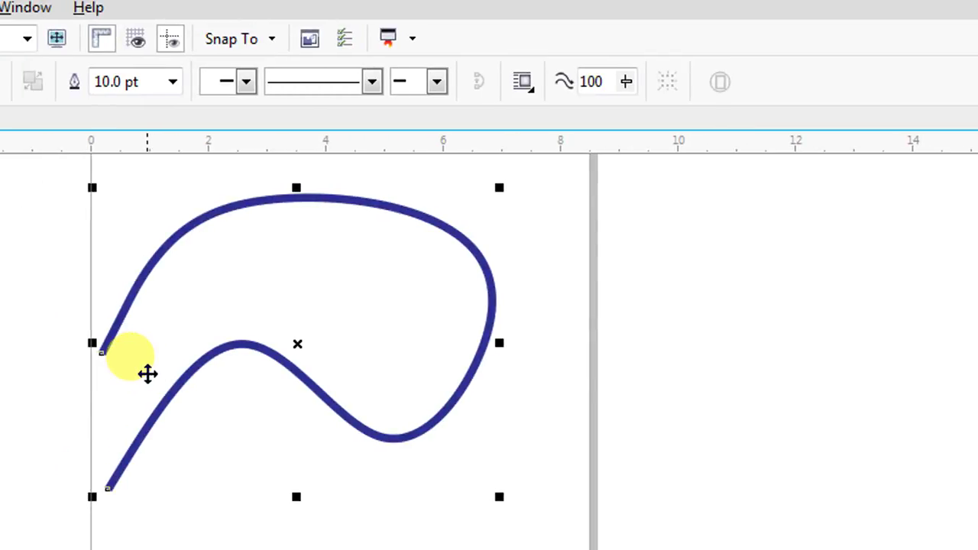
{"action": "key", "text": "Delete"}
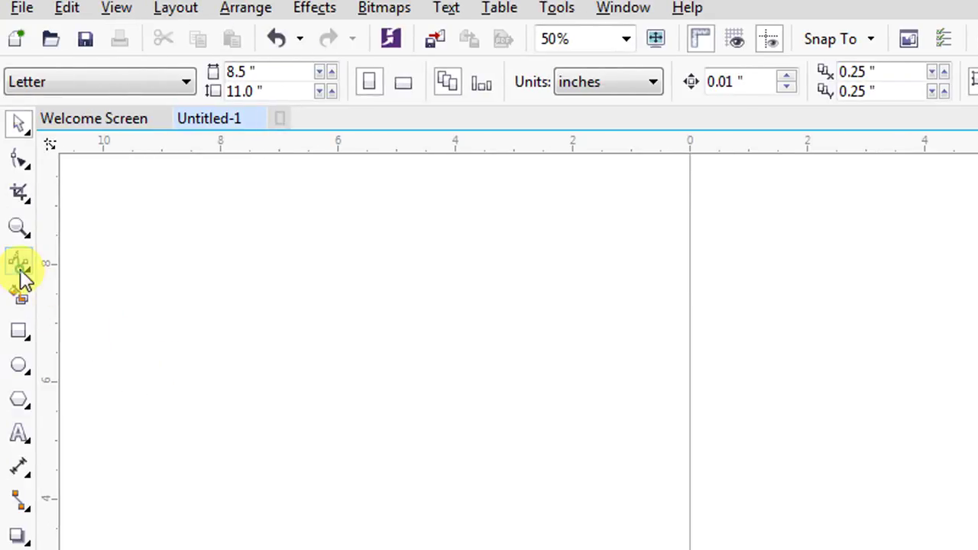
Draw a Polyline of straight segments continuing into a wavy freehand section, about 7.2 by 6.2 inches overall.
{"action": "left_click", "coordinate": [23, 279]}
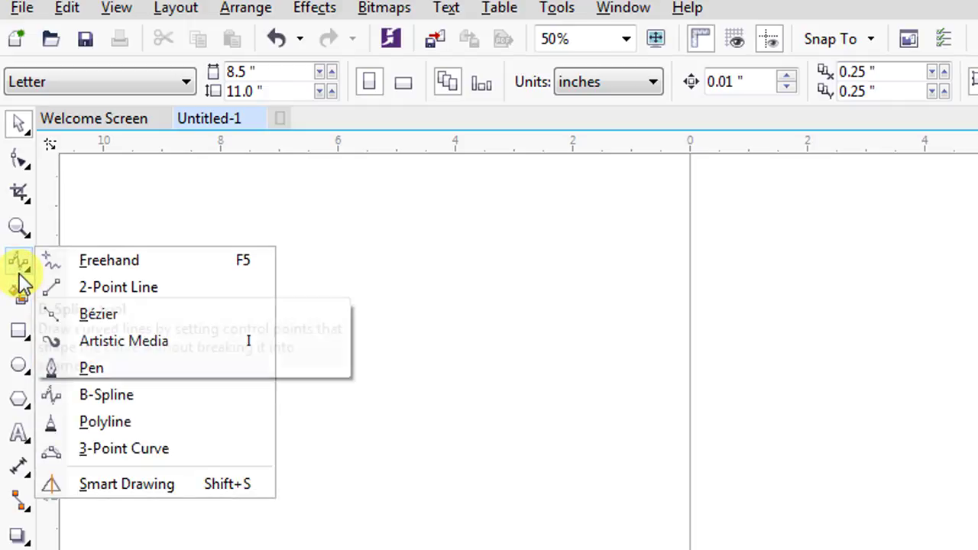
{"action": "left_click", "coordinate": [99, 422]}
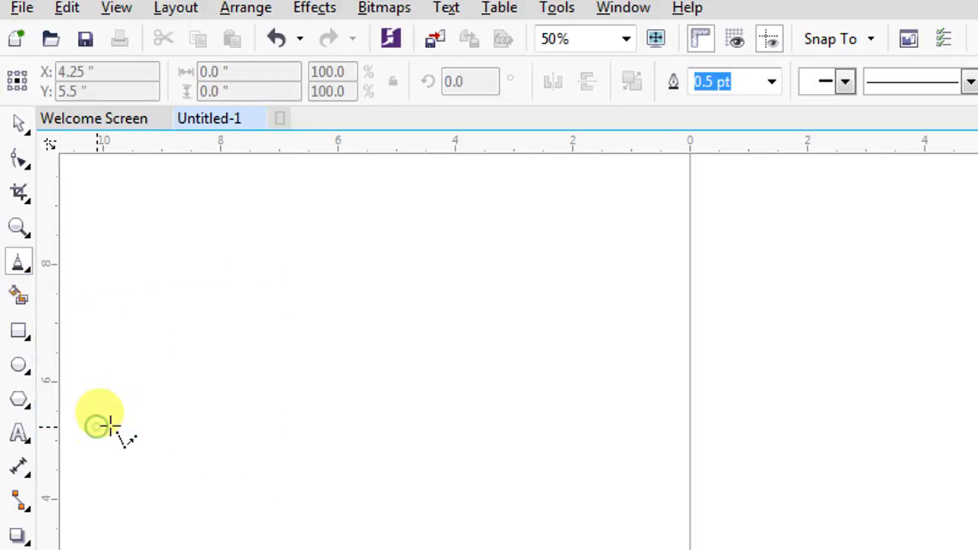
{"action": "left_click", "coordinate": [710, 330]}
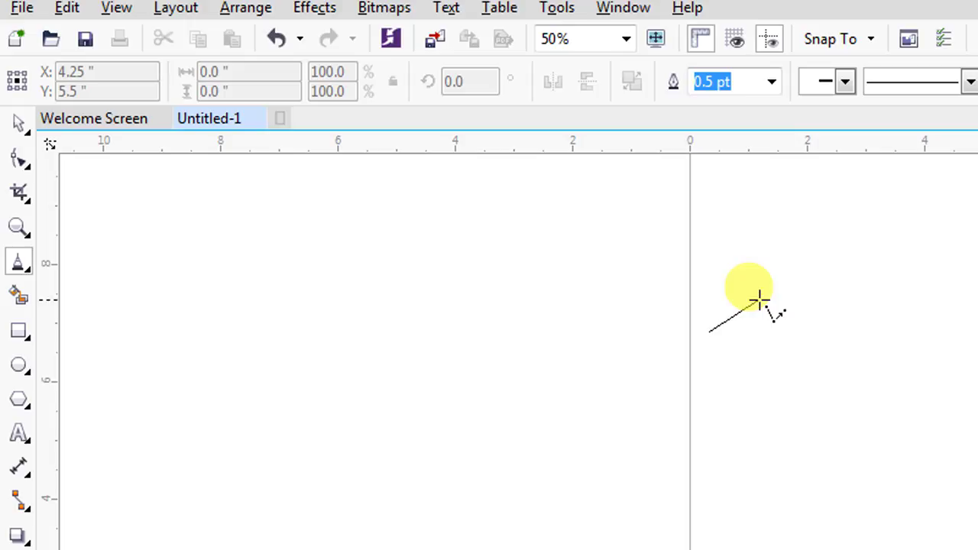
{"action": "left_click", "coordinate": [891, 260]}
{"action": "left_click", "coordinate": [941, 367]}
{"action": "left_click", "coordinate": [833, 426]}
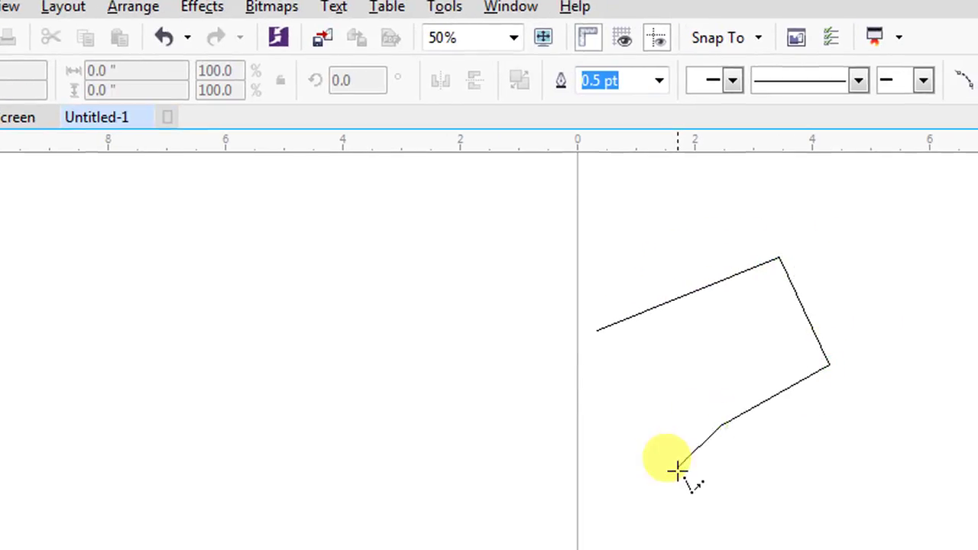
{"action": "mouse_move", "coordinate": [677, 467]}
{"action": "left_mouse_down"}
{"action": "mouse_move", "coordinate": [728, 524]}
{"action": "mouse_move", "coordinate": [846, 518]}
{"action": "mouse_move", "coordinate": [948, 354]}
{"action": "left_mouse_up"}
{"action": "mouse_move", "coordinate": [873, 294]}
{"action": "left_mouse_down"}
{"action": "mouse_move", "coordinate": [841, 512]}
{"action": "mouse_move", "coordinate": [770, 543]}
{"action": "left_mouse_up"}
{"action": "double_click", "coordinate": [769, 543]}
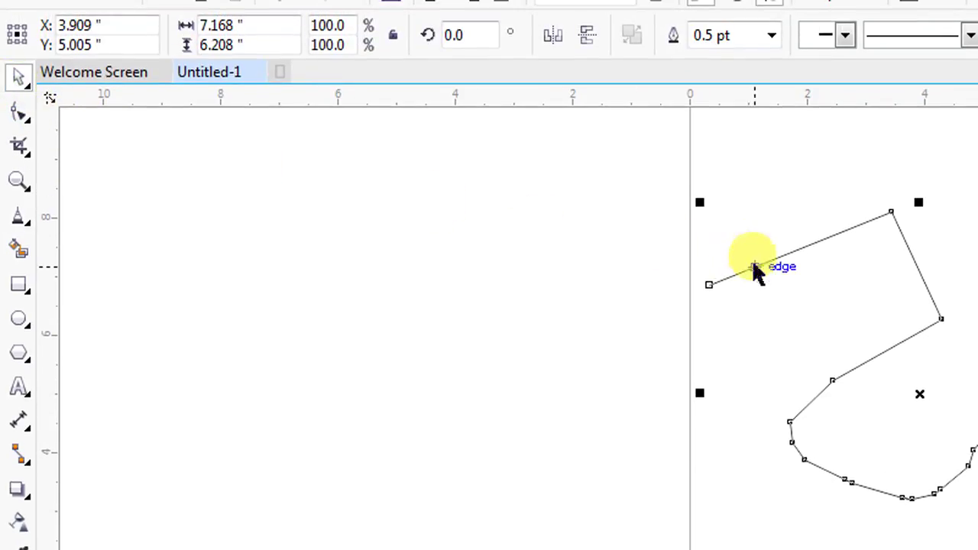
Move the polyline slightly to the right and delete it from the page.
{"action": "left_click_drag", "start_coordinate": [754, 268], "coordinate": [777, 268]}
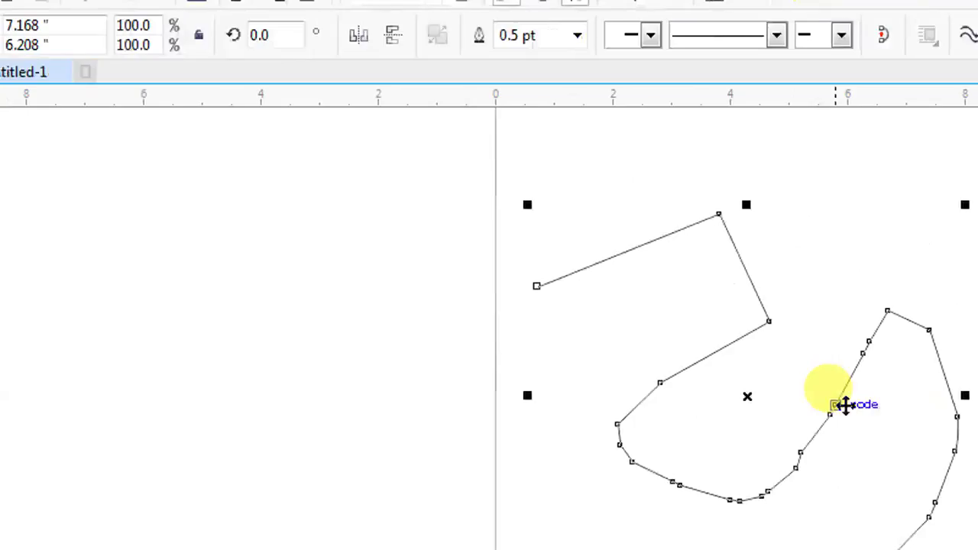
{"action": "key", "text": "Delete"}
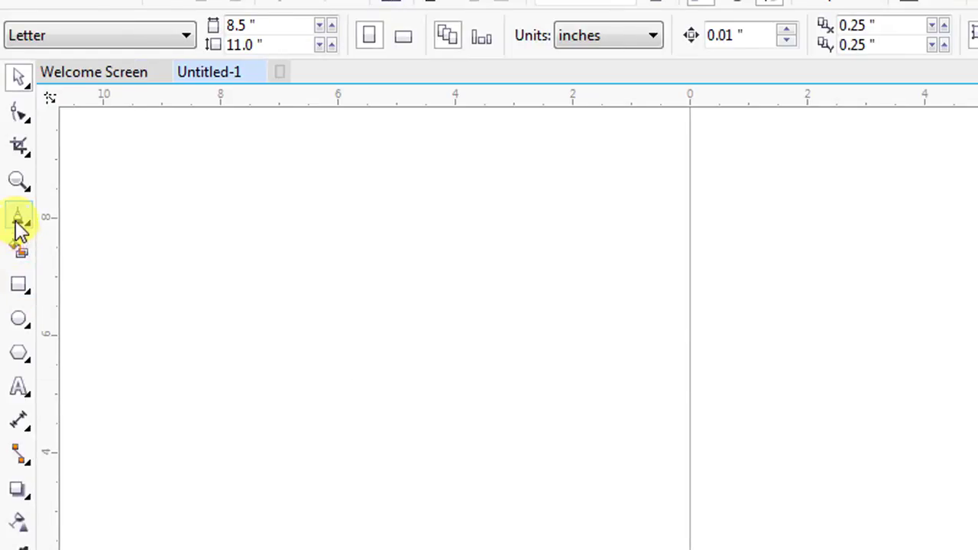
Draw a 3-Point Curve bulging to the right near the page's left edge, about 2.1 by 4.25 inches.
{"action": "left_click", "coordinate": [19, 229]}
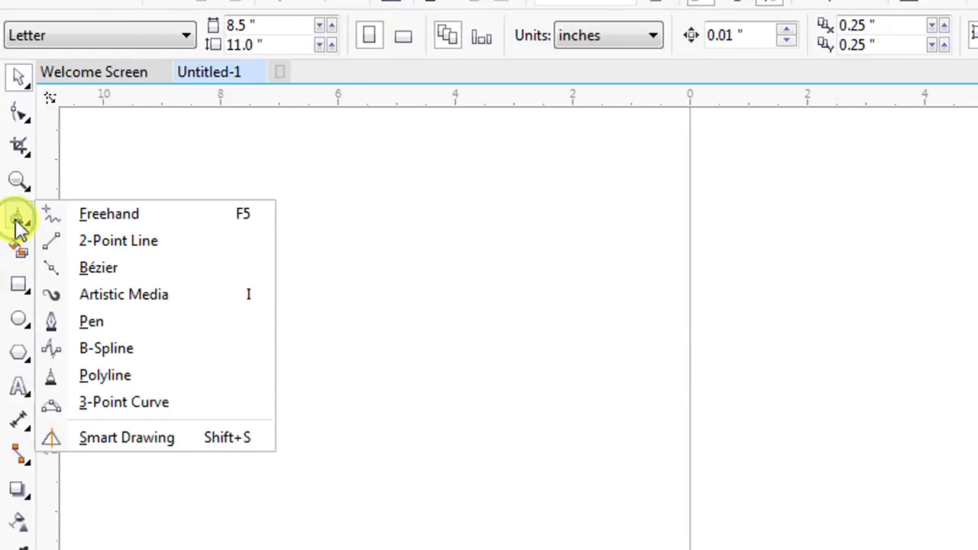
{"action": "left_click", "coordinate": [77, 407]}
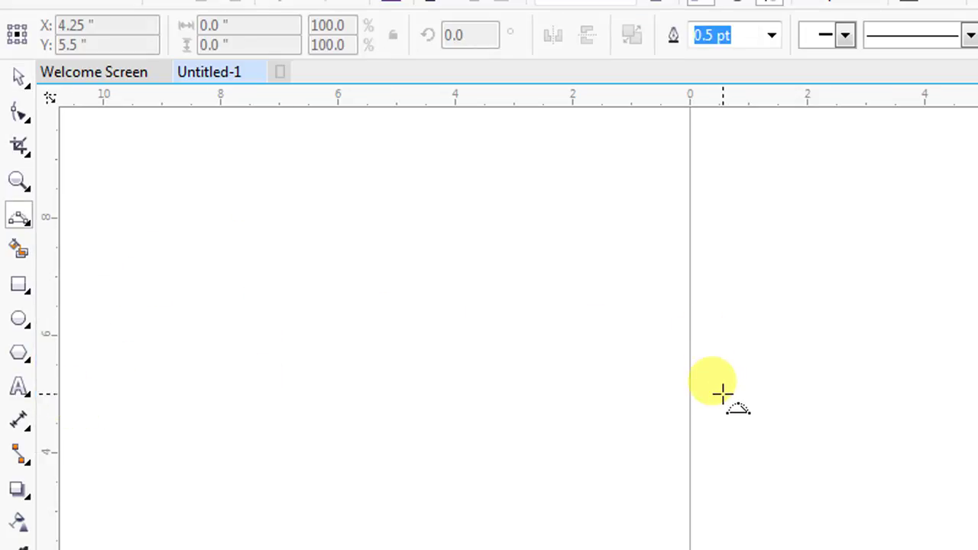
{"action": "left_click_drag", "start_coordinate": [731, 436], "coordinate": [838, 189]}
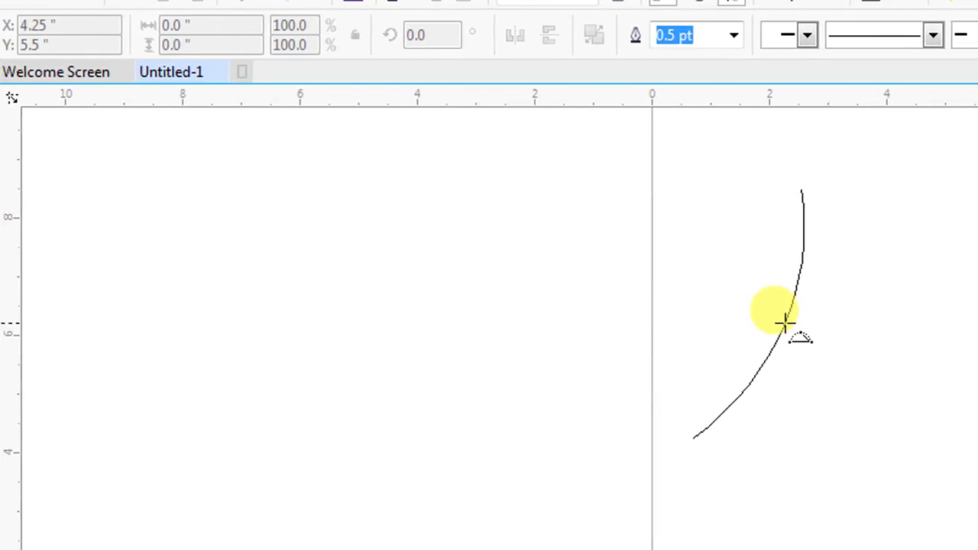
{"action": "left_click", "coordinate": [808, 301]}
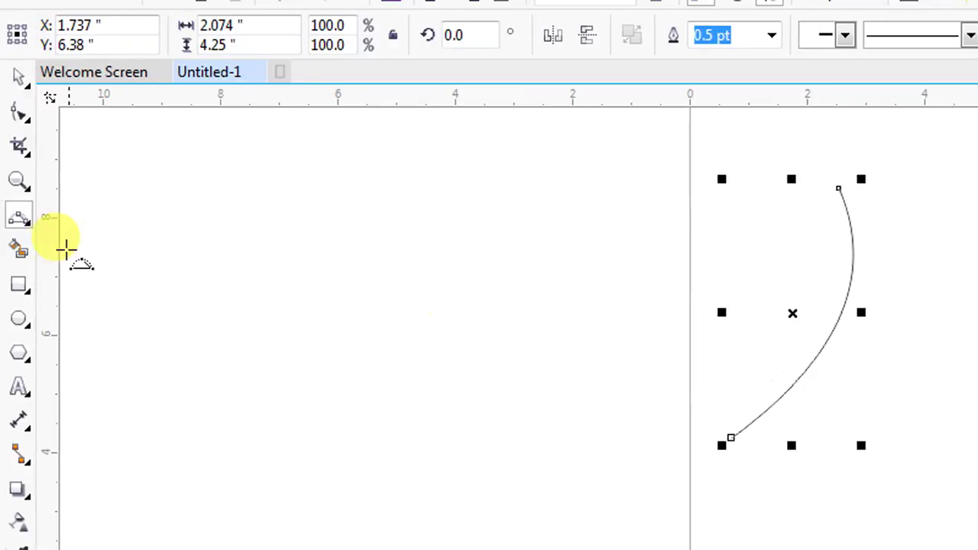
{"action": "left_click", "coordinate": [16, 224]}
{"action": "left_click", "coordinate": [124, 398]}
{"action": "left_click", "coordinate": [21, 321]}
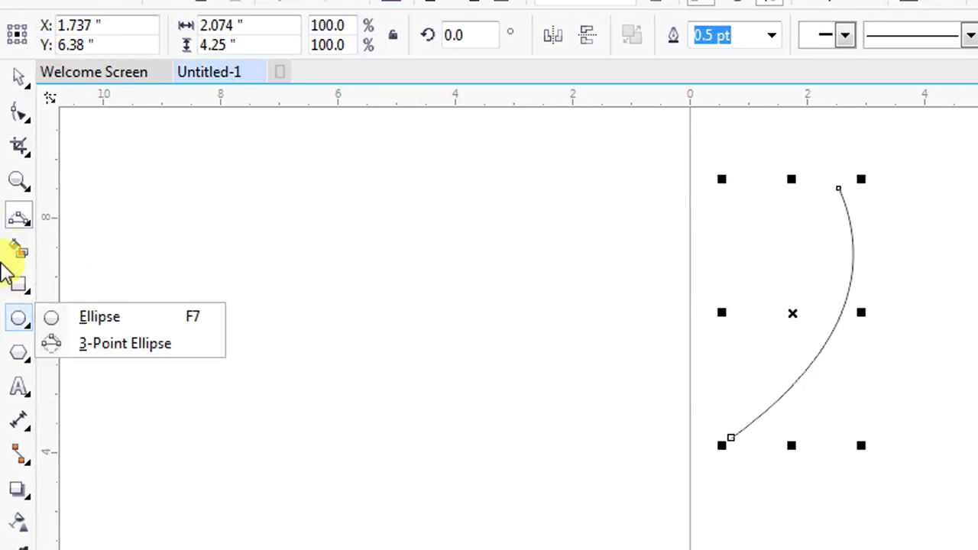
{"action": "left_click", "coordinate": [19, 225]}
{"action": "left_click", "coordinate": [19, 226]}
Sketch a triangle about 3 inches wide with Smart Drawing, outside the page's left edge.
{"action": "left_click", "coordinate": [18, 224]}
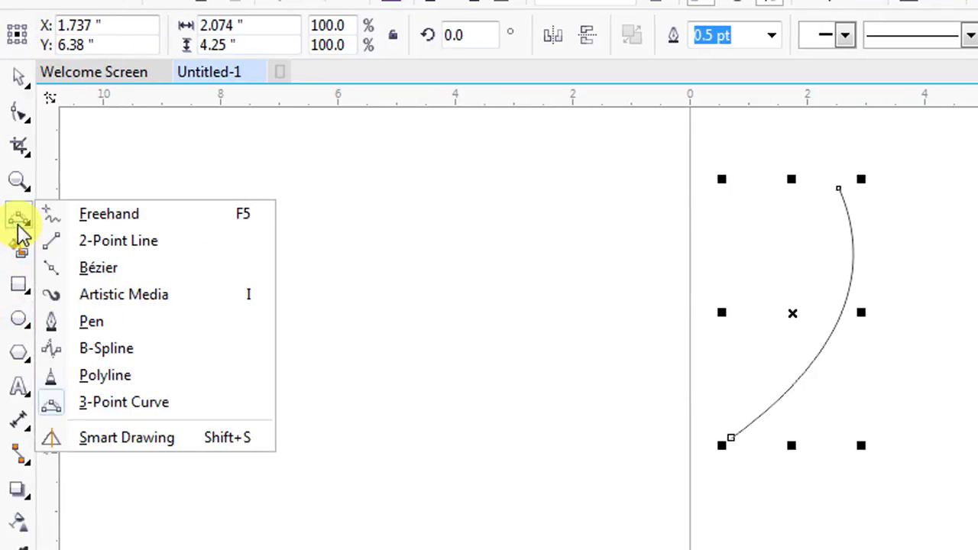
{"action": "left_click", "coordinate": [113, 439]}
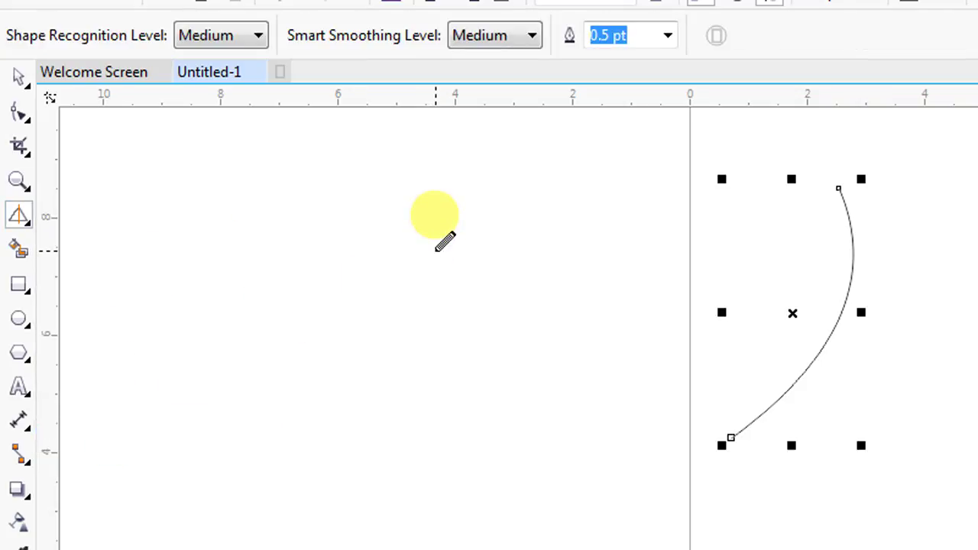
{"action": "mouse_move", "coordinate": [444, 260]}
{"action": "left_mouse_down"}
{"action": "mouse_move", "coordinate": [360, 421]}
{"action": "mouse_move", "coordinate": [540, 401]}
{"action": "mouse_move", "coordinate": [477, 327]}
{"action": "mouse_move", "coordinate": [447, 263]}
{"action": "left_mouse_up"}
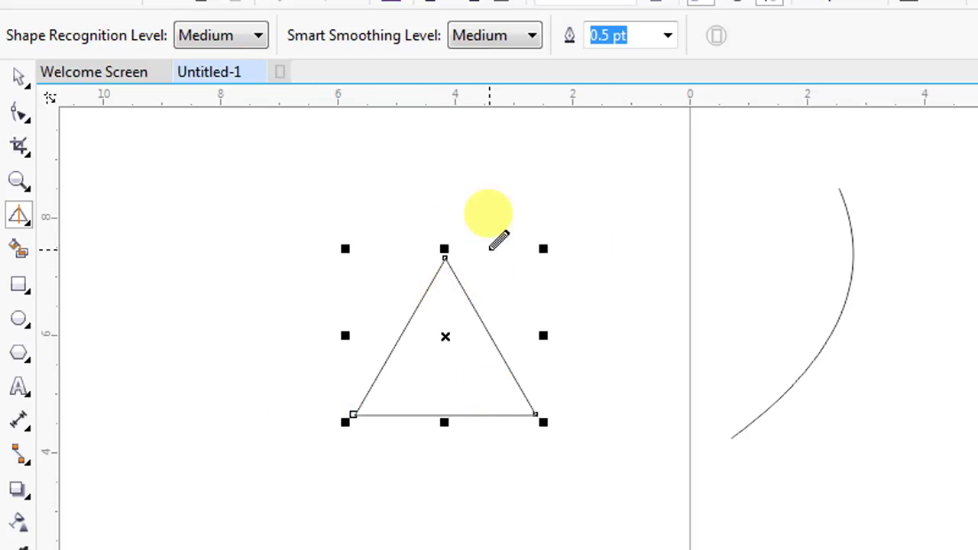
{"action": "left_click", "coordinate": [20, 229]}
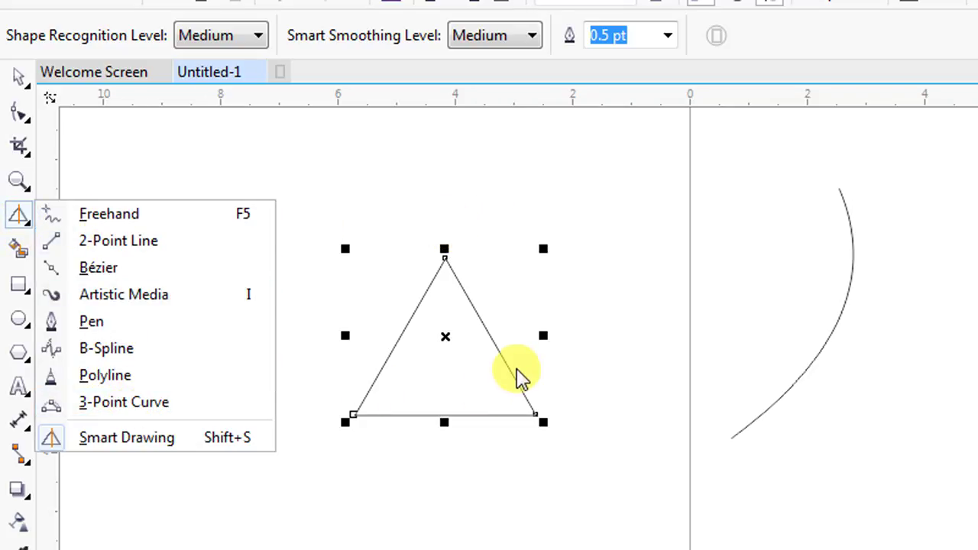